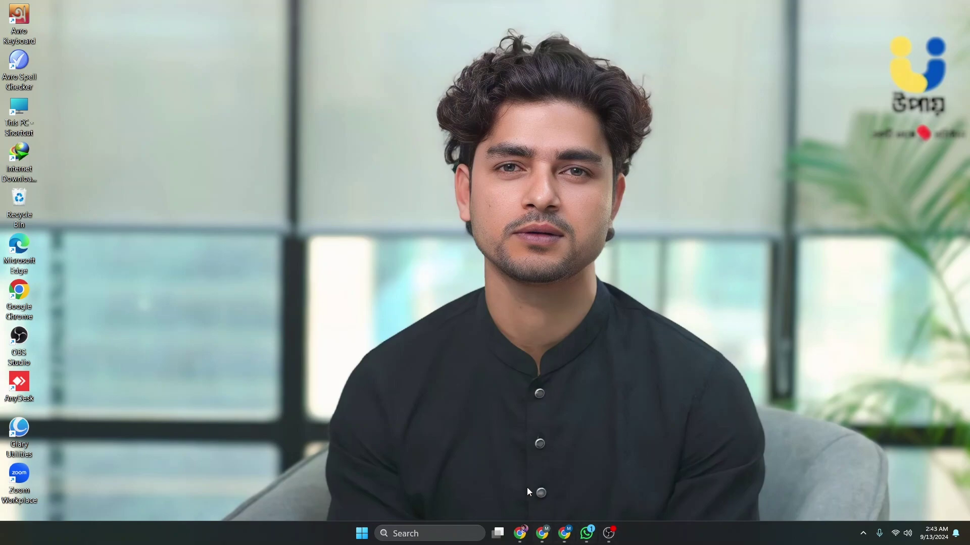
- Switch to Chrome with the OneForma portal and open the account's My Profile page
{"action": "left_click", "coordinate": [520, 538]}
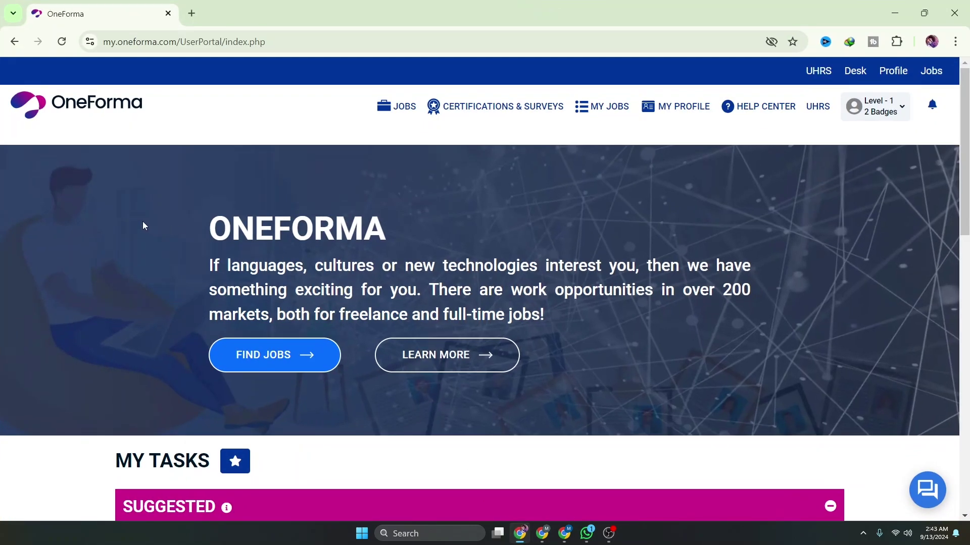
{"action": "scroll", "coordinate": [530, 309], "scroll_direction": "down", "scroll_amount": 5}
{"action": "scroll", "coordinate": [560, 314], "scroll_direction": "up", "scroll_amount": 5}
{"action": "left_click", "coordinate": [681, 111]}
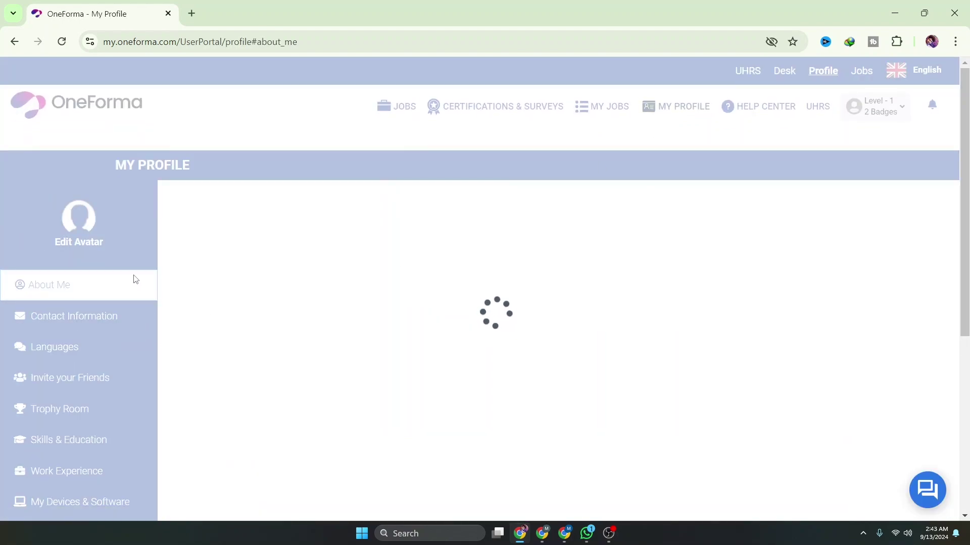
{"action": "scroll", "coordinate": [141, 281], "scroll_direction": "down", "scroll_amount": 4}
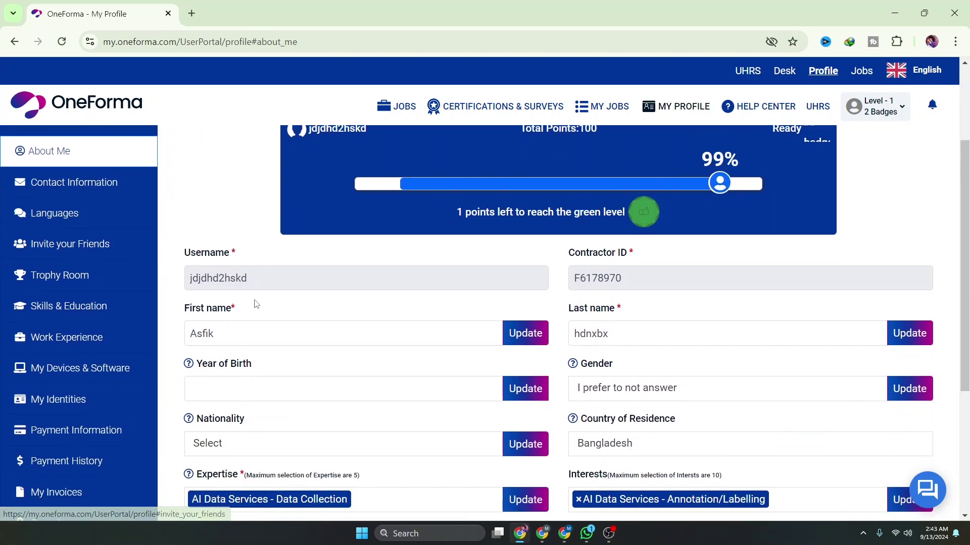
- Open the profile's Payment Information section and check the status of the linked Payoneer account
{"action": "left_click", "coordinate": [121, 369]}
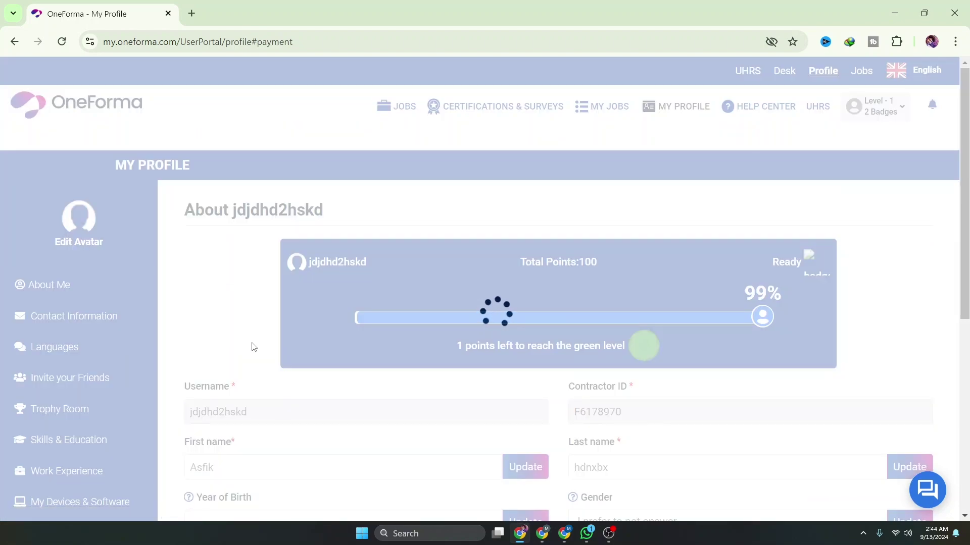
{"action": "scroll", "coordinate": [314, 410], "scroll_direction": "down", "scroll_amount": 3}
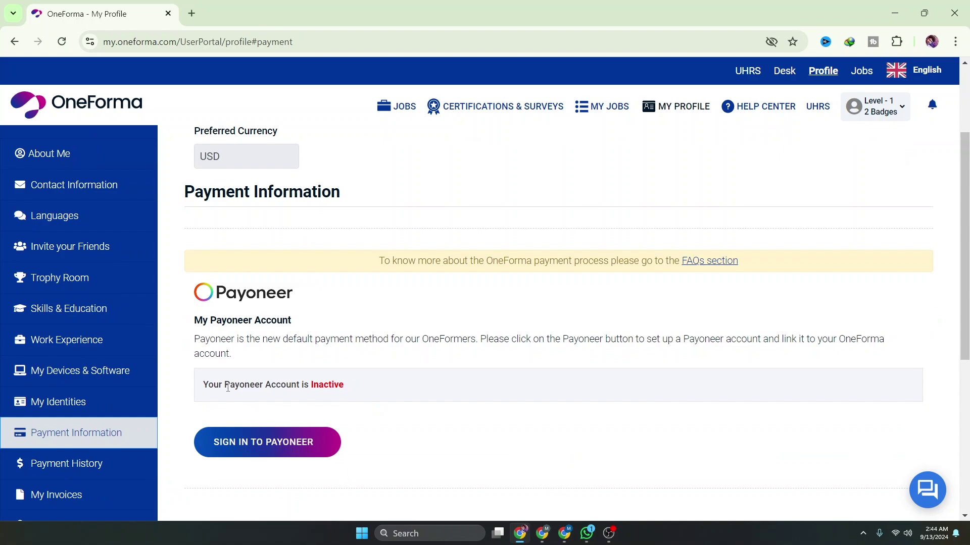
{"action": "left_click_drag", "start_coordinate": [202, 391], "coordinate": [357, 396]}
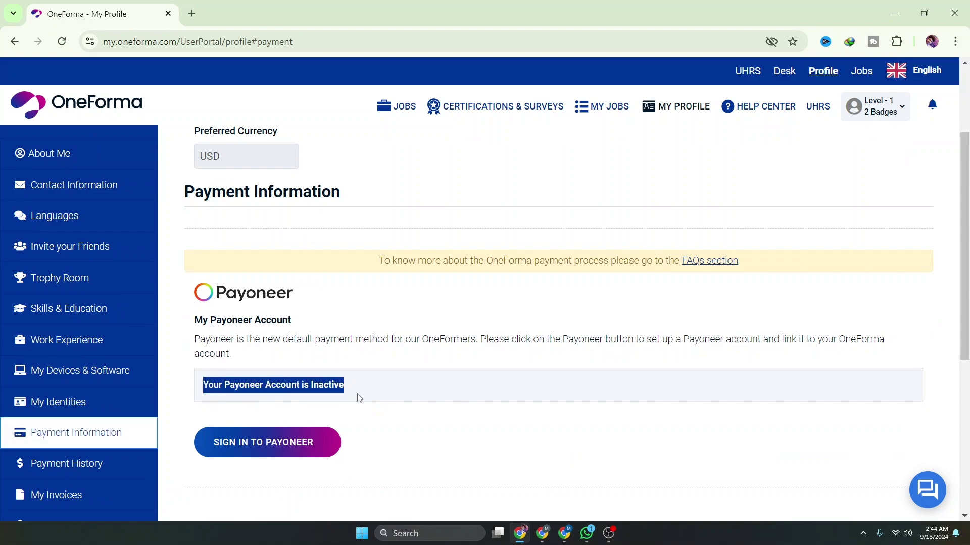
{"action": "left_click", "coordinate": [414, 390]}
{"action": "scroll", "coordinate": [405, 398], "scroll_direction": "down", "scroll_amount": 1}
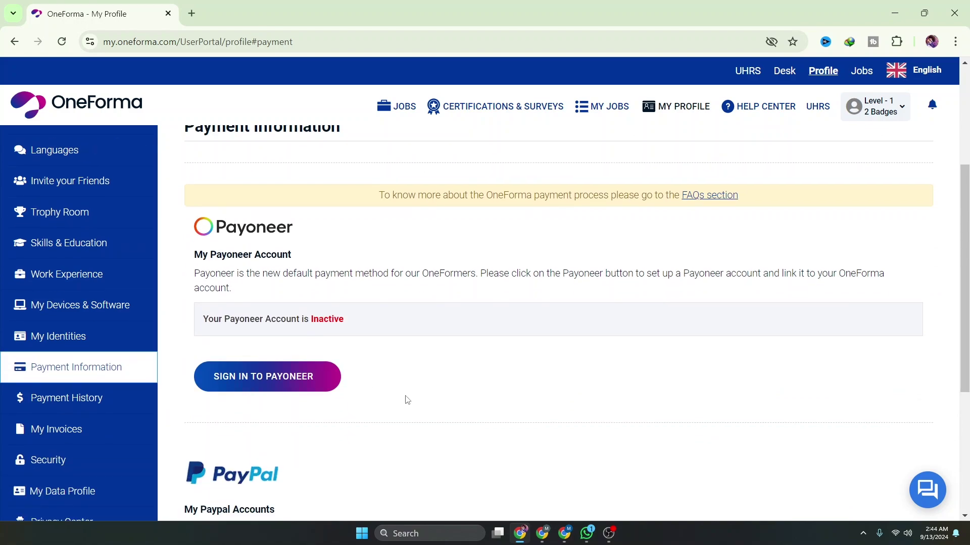
- Open the Payment History and examine the total and status of the August UHRS Crowd payment
{"action": "left_click", "coordinate": [109, 402]}
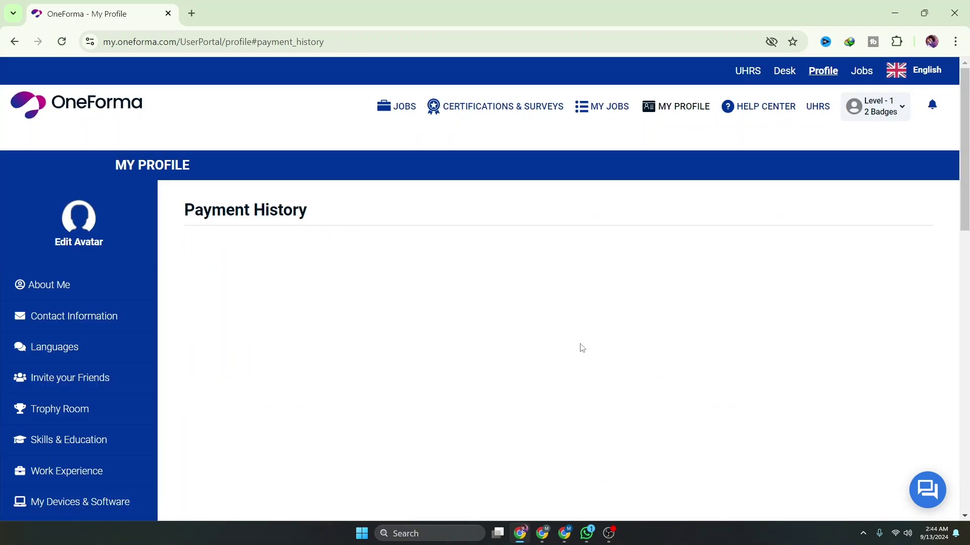
{"action": "scroll", "coordinate": [613, 340], "scroll_direction": "down", "scroll_amount": 3}
{"action": "scroll", "coordinate": [604, 353], "scroll_direction": "up", "scroll_amount": 3}
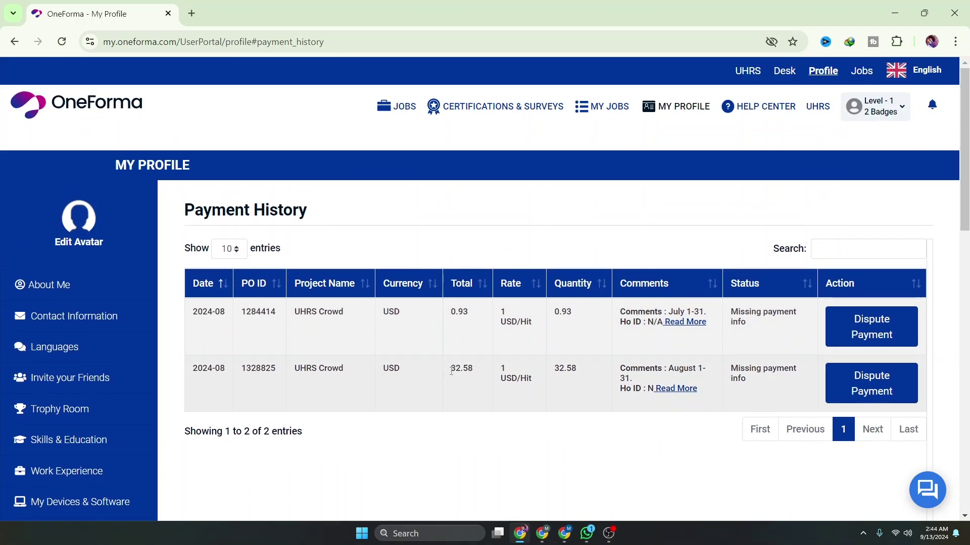
{"action": "left_click_drag", "start_coordinate": [450, 369], "coordinate": [468, 371]}
{"action": "left_click_drag", "start_coordinate": [732, 367], "coordinate": [800, 380]}
{"action": "left_click", "coordinate": [779, 392]}
{"action": "scroll", "coordinate": [122, 462], "scroll_direction": "down", "scroll_amount": 1}
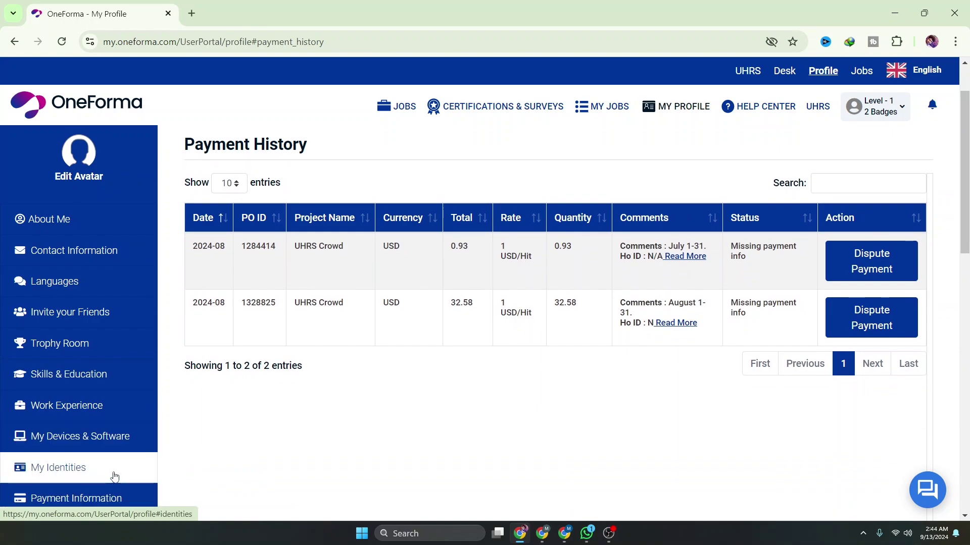
{"action": "scroll", "coordinate": [115, 477], "scroll_direction": "down", "scroll_amount": 1}
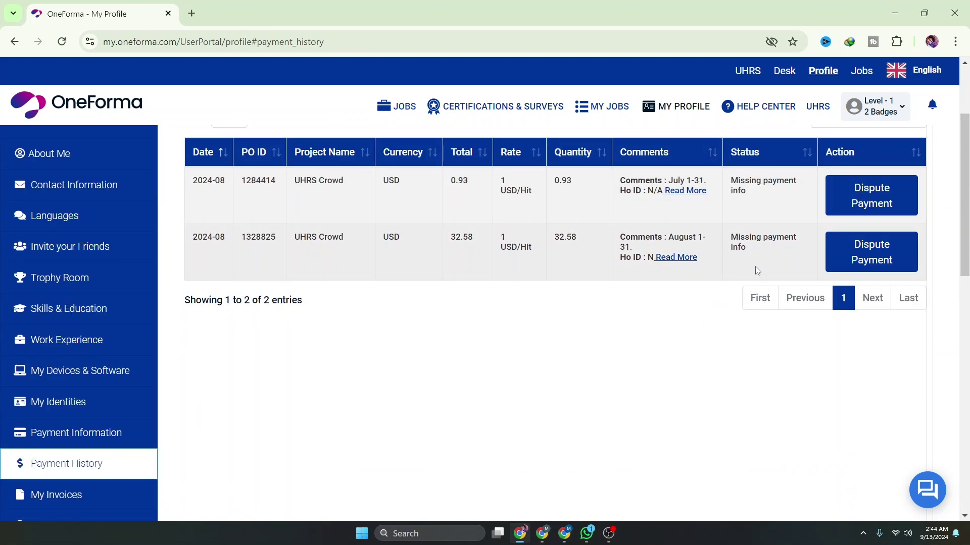
{"action": "scroll", "coordinate": [650, 357], "scroll_direction": "up", "scroll_amount": 1}
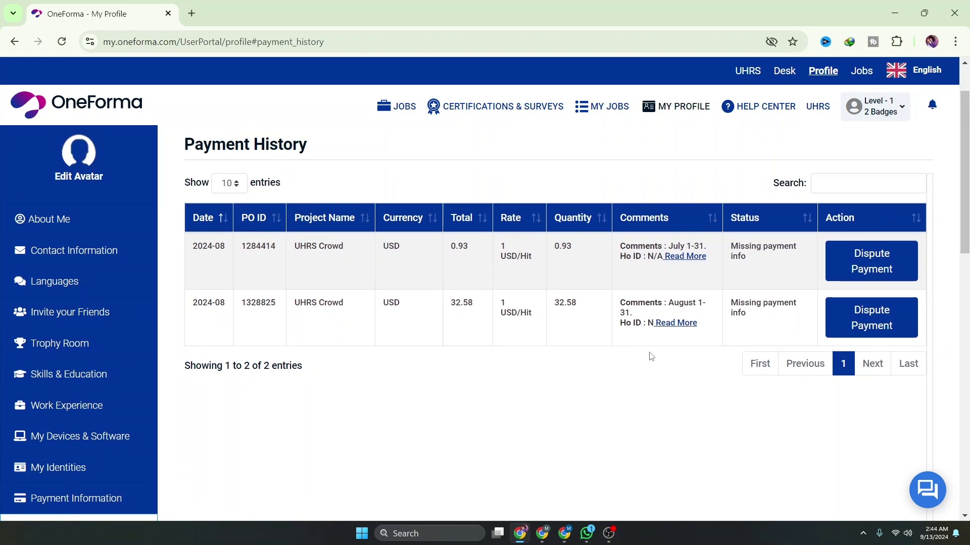
{"action": "scroll", "coordinate": [116, 450], "scroll_direction": "down", "scroll_amount": 2}
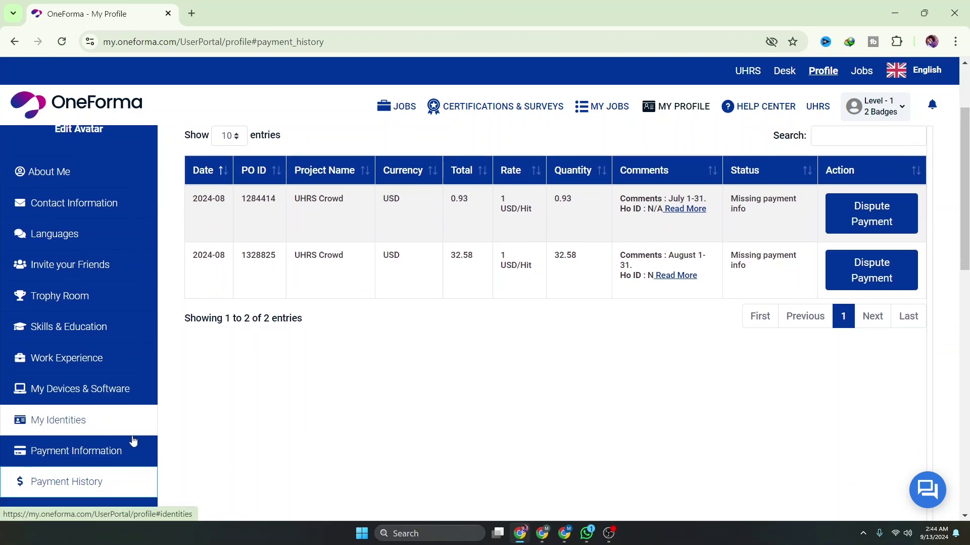
- Return to Payment Information and capture a screenshot of the page showing the Payoneer account status
{"action": "left_click", "coordinate": [95, 435]}
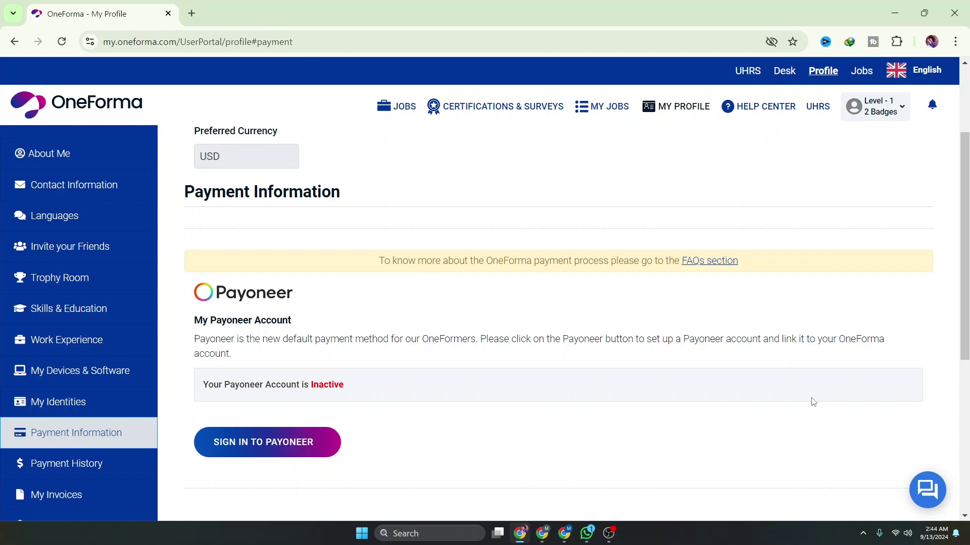
{"action": "key", "text": "super+shift+s"}
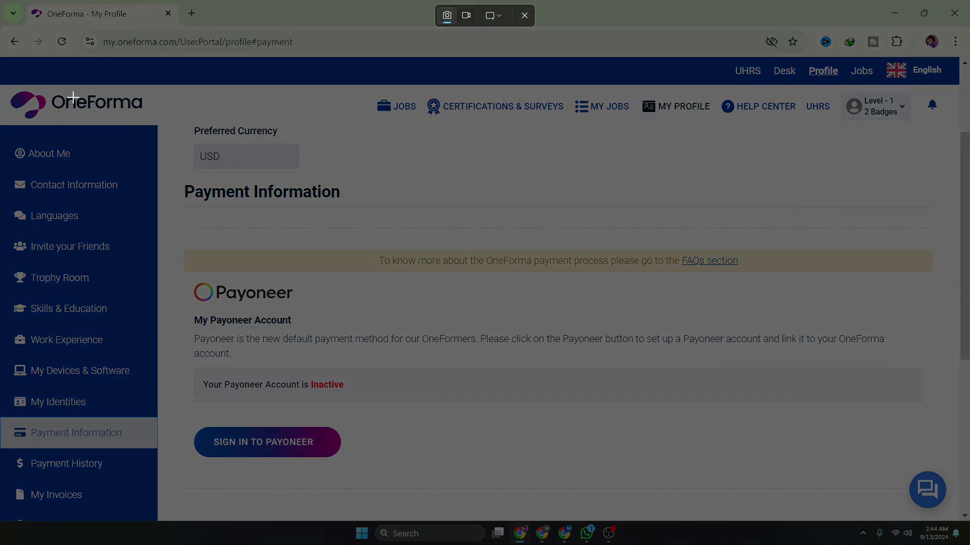
{"action": "left_click_drag", "start_coordinate": [3, 59], "coordinate": [668, 281]}
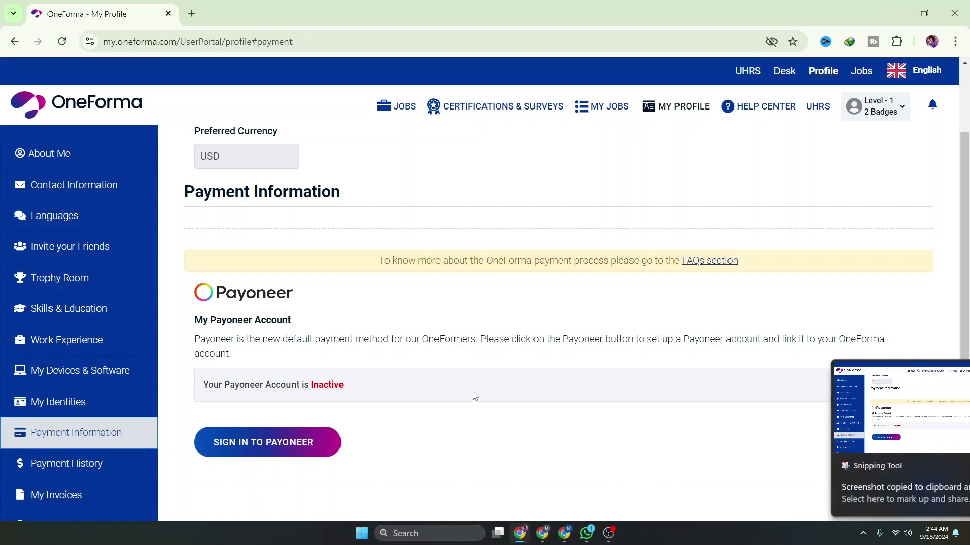
- Reopen the Payment History and capture a screenshot of the page with its payment entries
{"action": "left_click", "coordinate": [80, 471]}
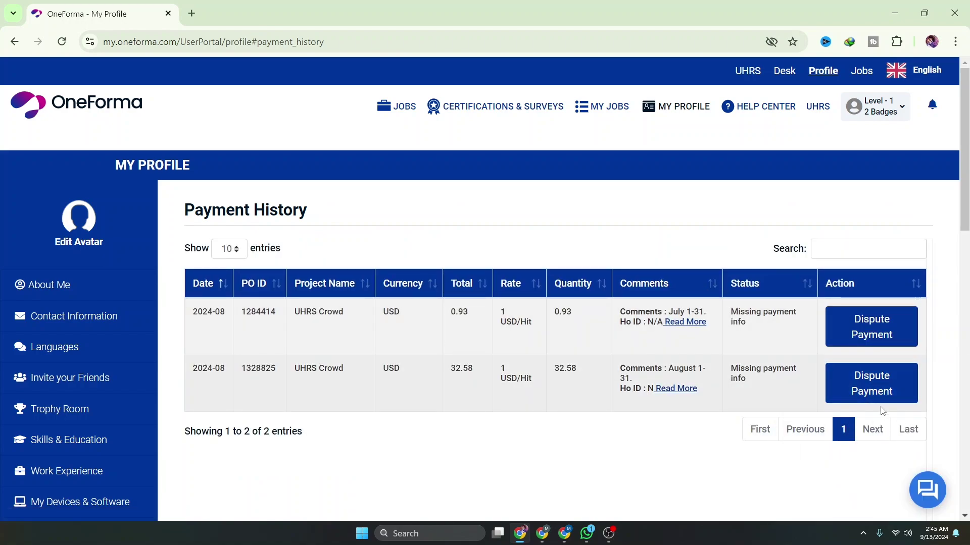
{"action": "key", "text": "super+shift+s"}
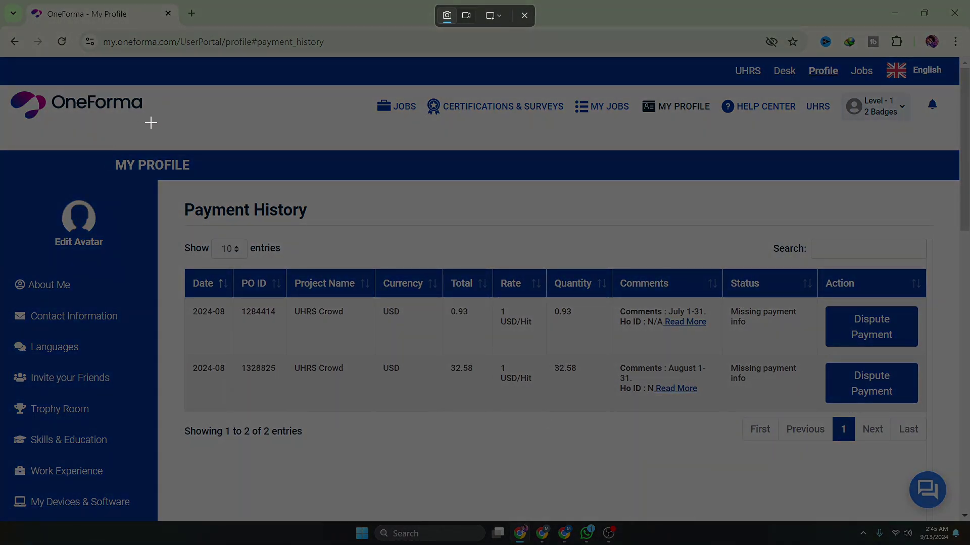
{"action": "left_click_drag", "start_coordinate": [2, 56], "coordinate": [294, 164]}
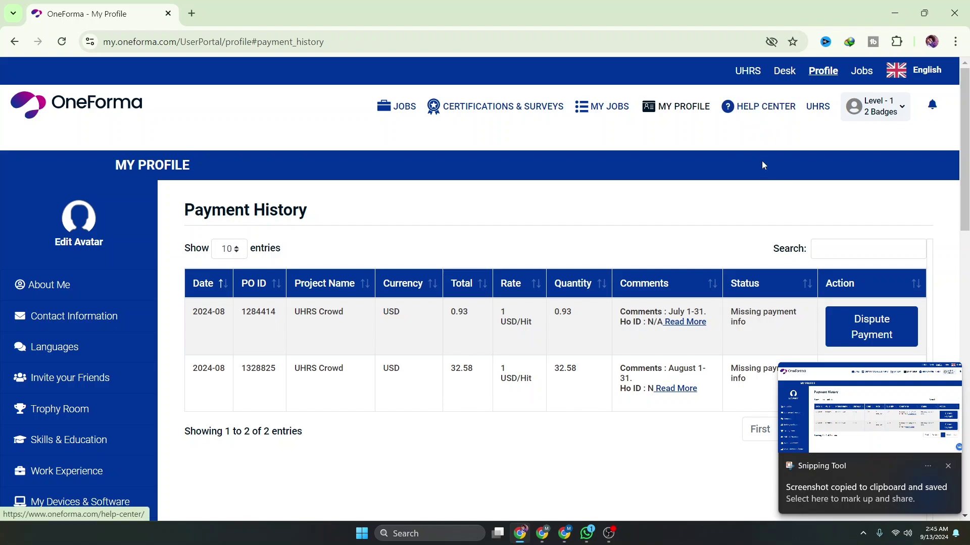
- Open the Help Center article "How Do I Unlink a Payoneer Account?" under Payment Issues and Finance
{"action": "left_click", "coordinate": [769, 109]}
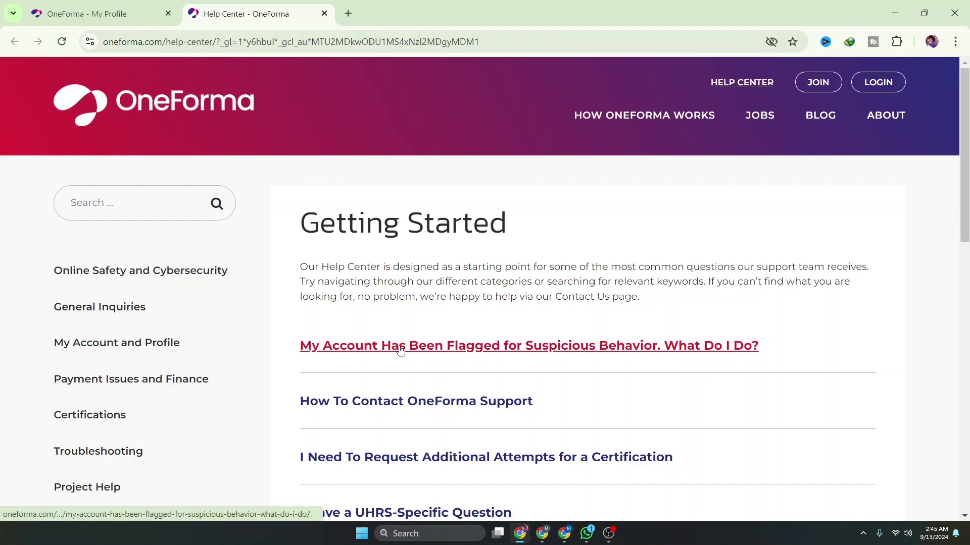
{"action": "scroll", "coordinate": [504, 312], "scroll_direction": "down", "scroll_amount": 1}
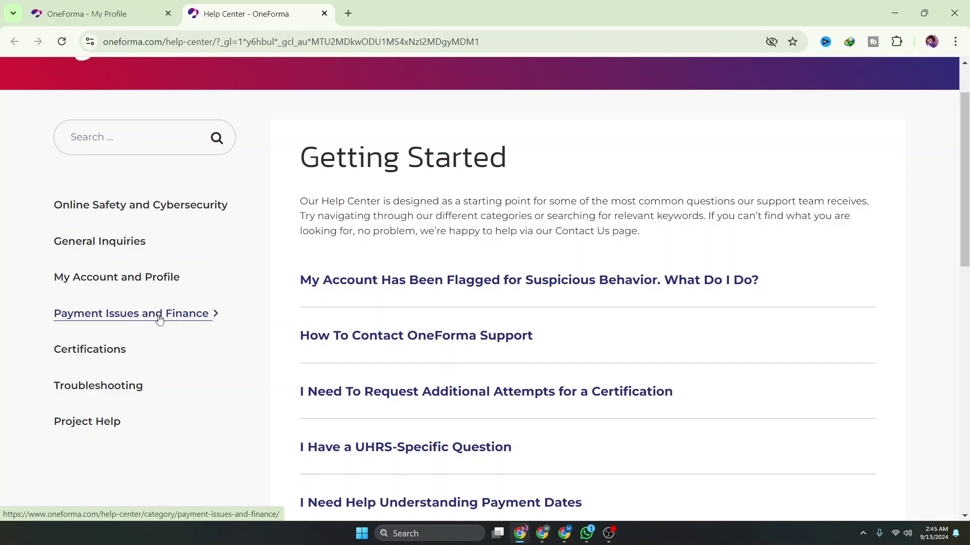
{"action": "left_click", "coordinate": [199, 318]}
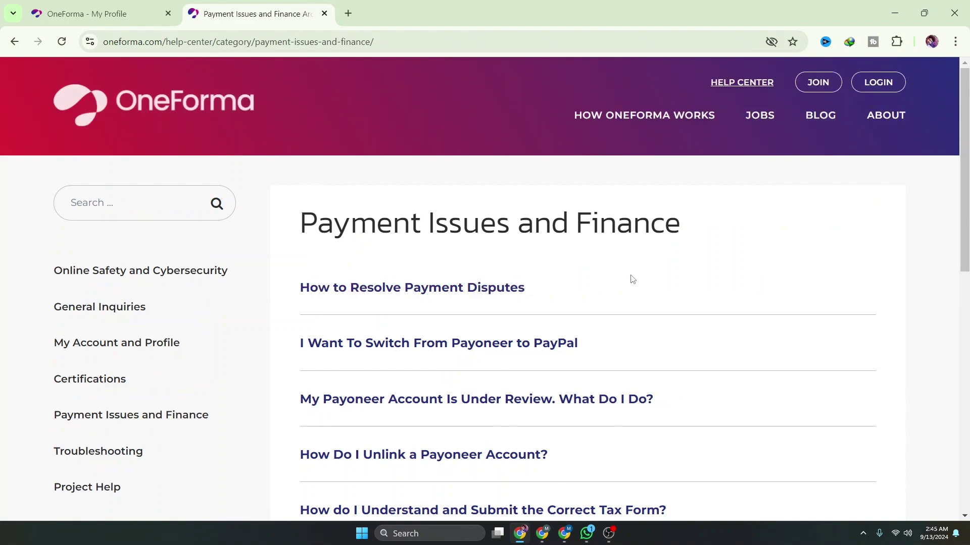
{"action": "scroll", "coordinate": [685, 283], "scroll_direction": "down", "scroll_amount": 3}
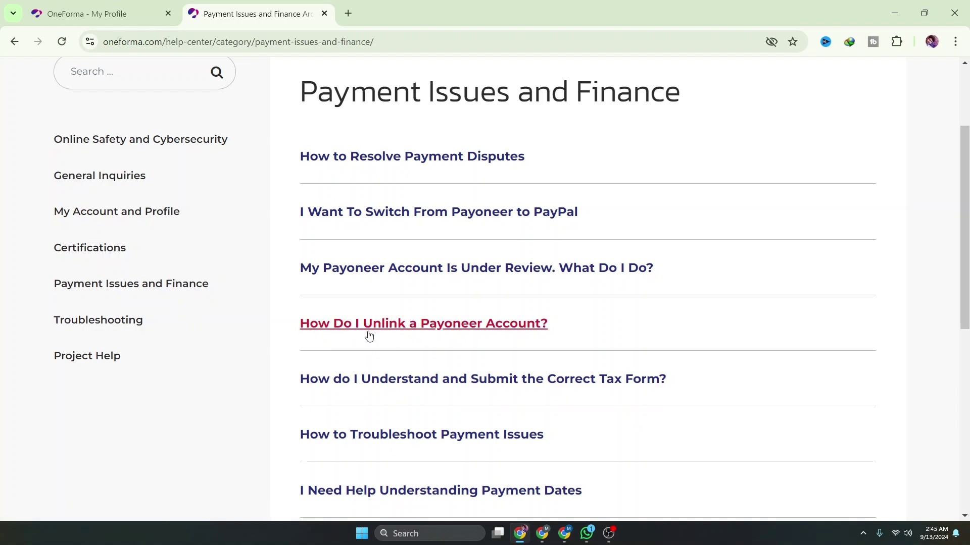
{"action": "left_click", "coordinate": [470, 327]}
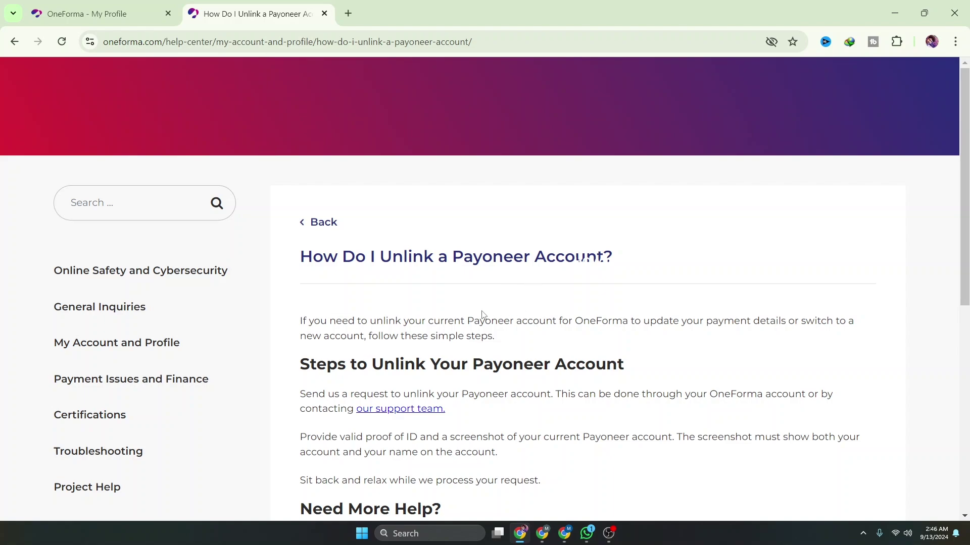
- Read the article's steps for unlinking a Payoneer account, including the proof of ID and screenshot requirements
{"action": "scroll", "coordinate": [483, 314], "scroll_direction": "down", "scroll_amount": 3}
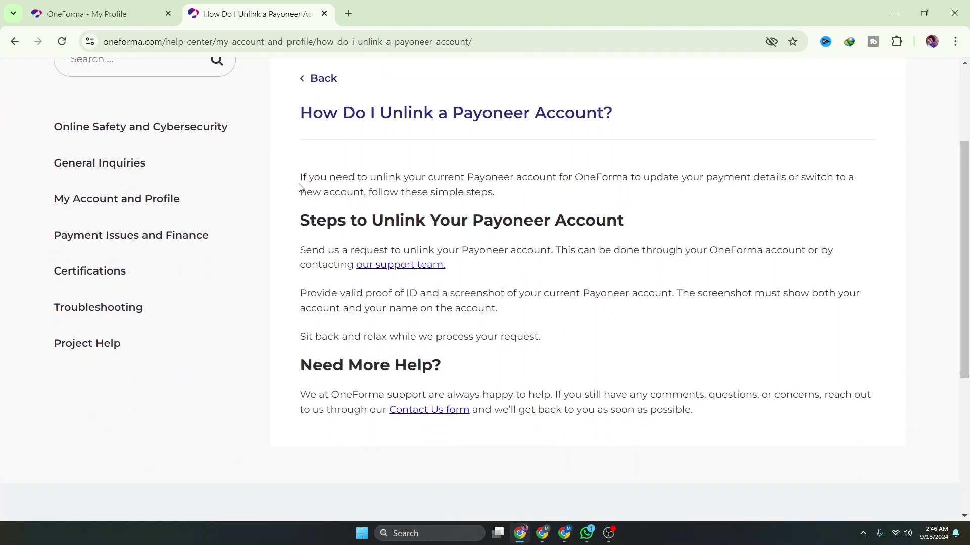
{"action": "left_click_drag", "start_coordinate": [300, 181], "coordinate": [704, 197]}
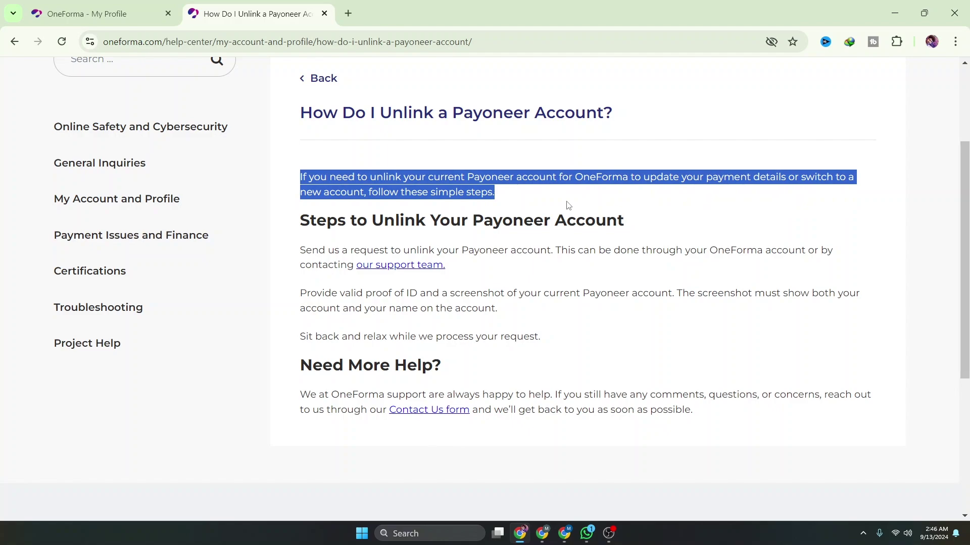
{"action": "left_click", "coordinate": [554, 207]}
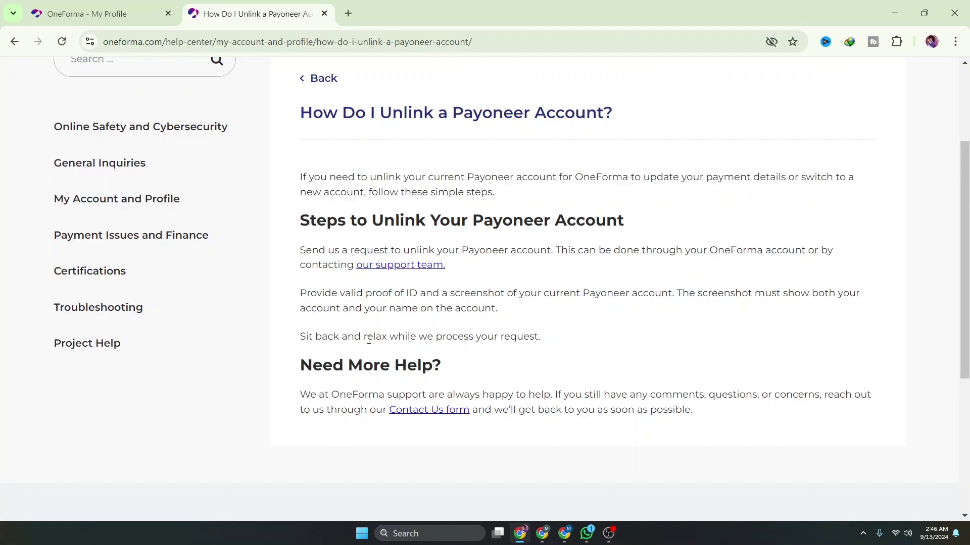
{"action": "scroll", "coordinate": [360, 338], "scroll_direction": "down", "scroll_amount": 1}
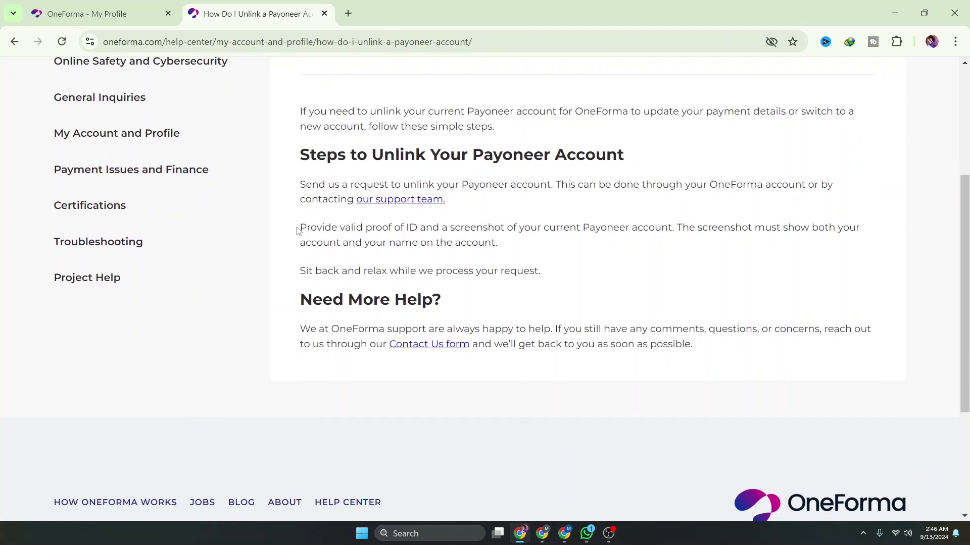
{"action": "left_click_drag", "start_coordinate": [298, 231], "coordinate": [857, 234]}
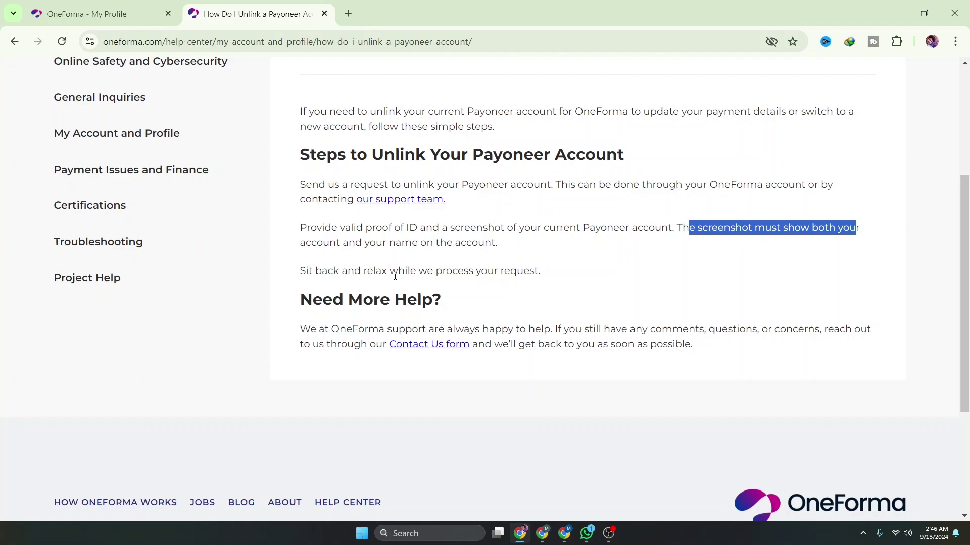
{"action": "left_click_drag", "start_coordinate": [304, 246], "coordinate": [477, 245]}
{"action": "left_click", "coordinate": [517, 246]}
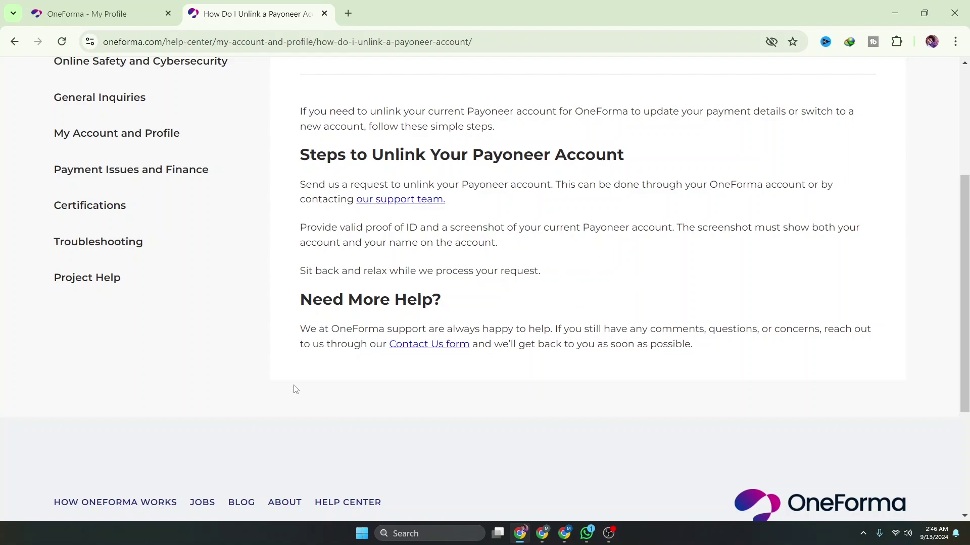
- Open the Contact Us form linked in the article and go to its name and email fields
{"action": "left_click", "coordinate": [425, 349]}
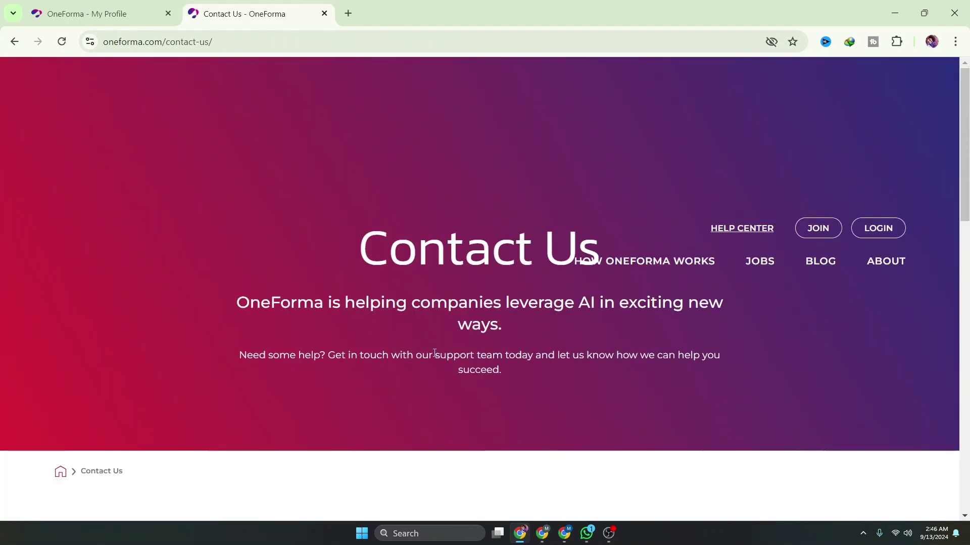
{"action": "scroll", "coordinate": [734, 307], "scroll_direction": "down", "scroll_amount": 5}
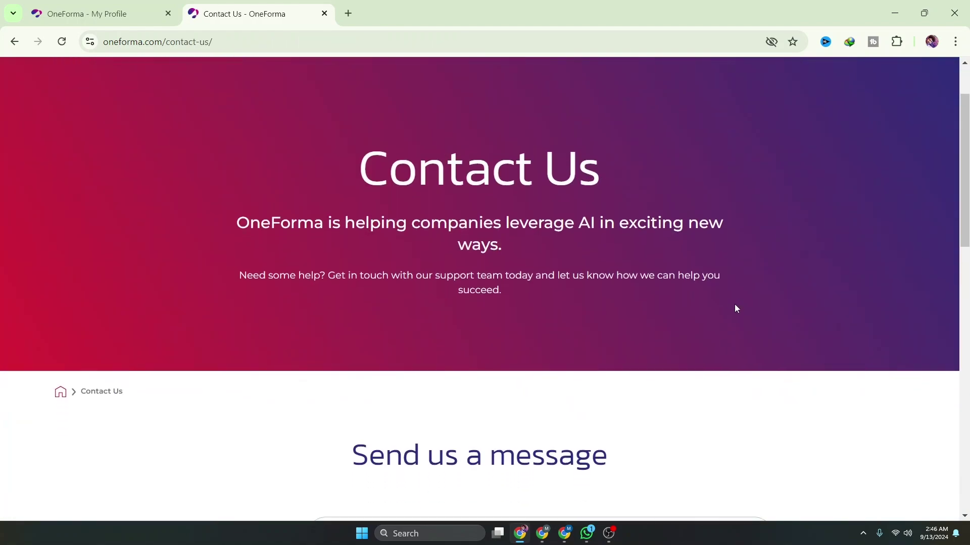
{"action": "scroll", "coordinate": [736, 308], "scroll_direction": "down", "scroll_amount": 3}
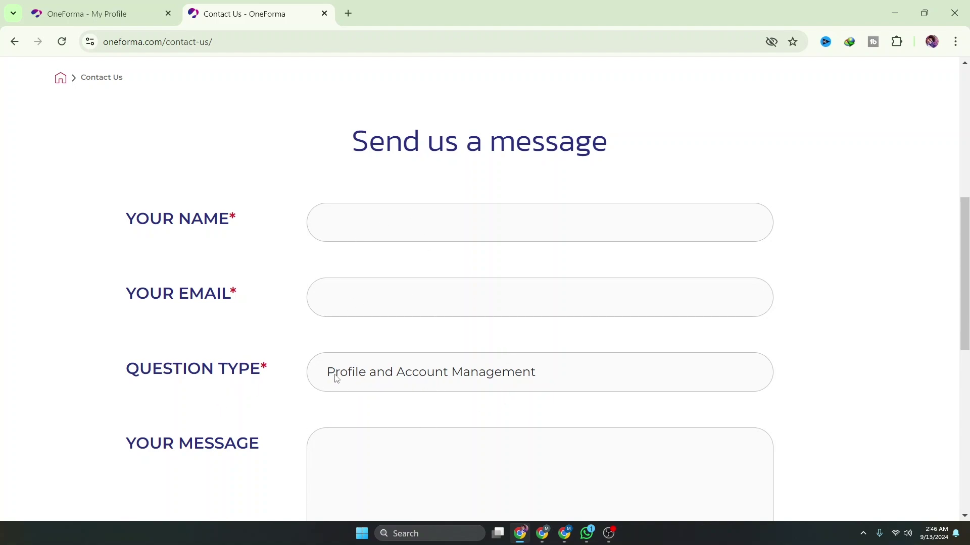
{"action": "scroll", "coordinate": [335, 340], "scroll_direction": "up", "scroll_amount": 3}
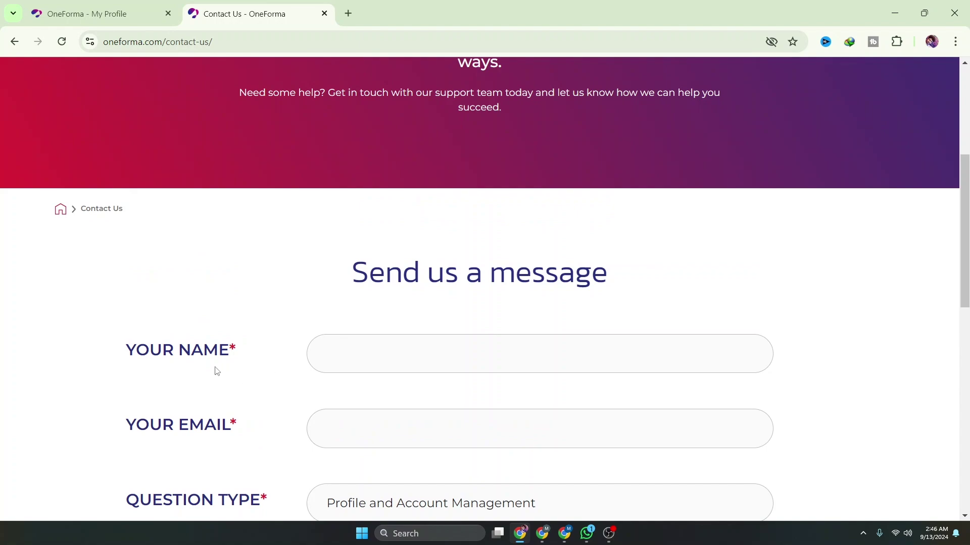
{"action": "left_click", "coordinate": [429, 349]}
{"action": "left_click", "coordinate": [346, 427]}
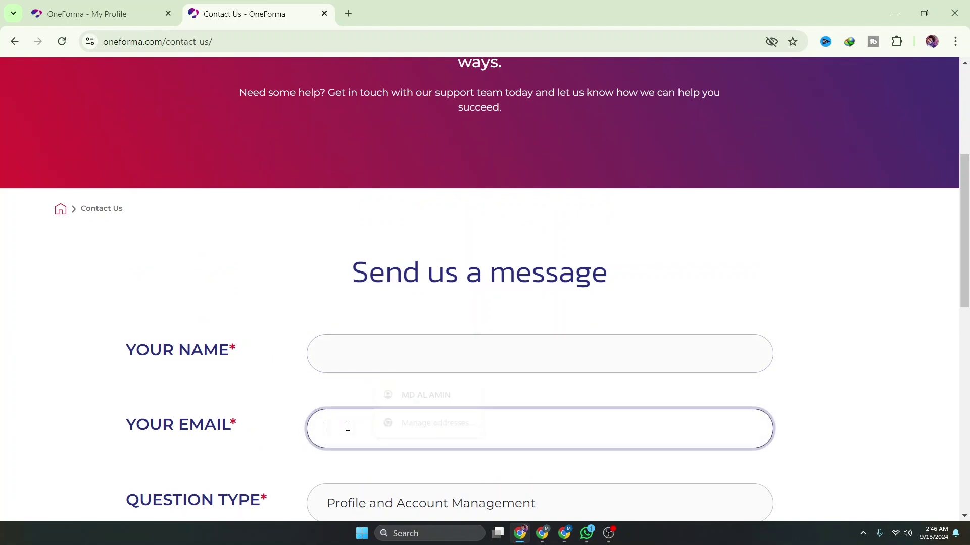
- Copy the first name from the profile's About Me page into the Contact Us form's name field
{"action": "left_click", "coordinate": [75, 8]}
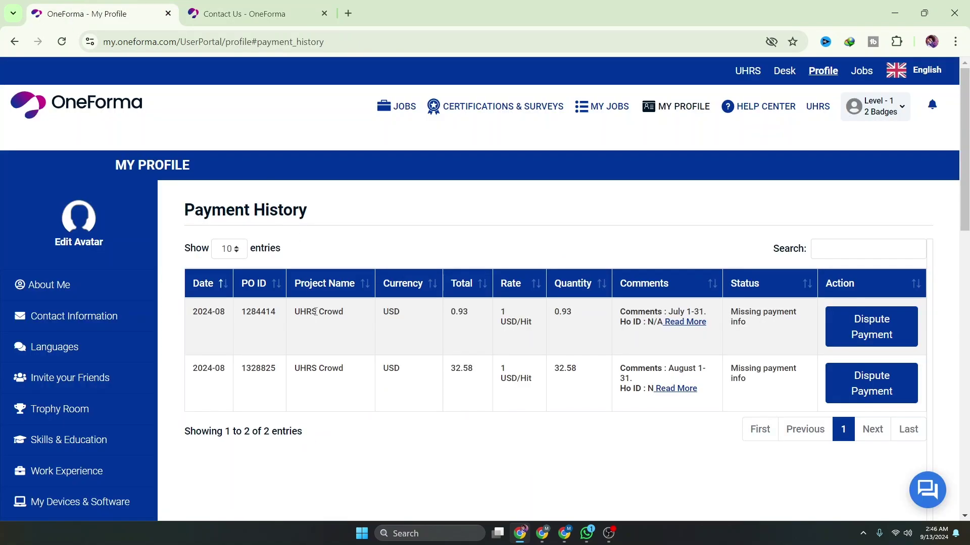
{"action": "left_click", "coordinate": [76, 285]}
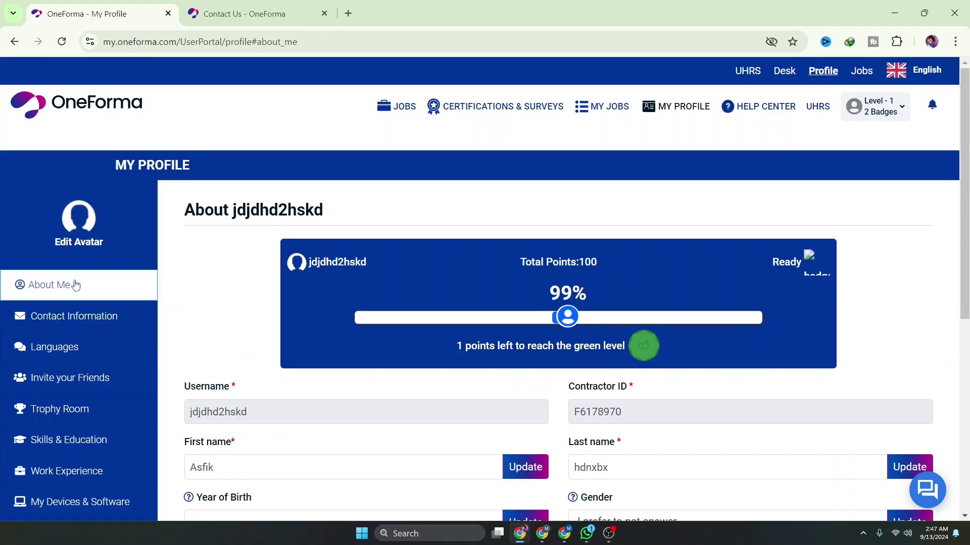
{"action": "scroll", "coordinate": [211, 263], "scroll_direction": "down", "scroll_amount": 3}
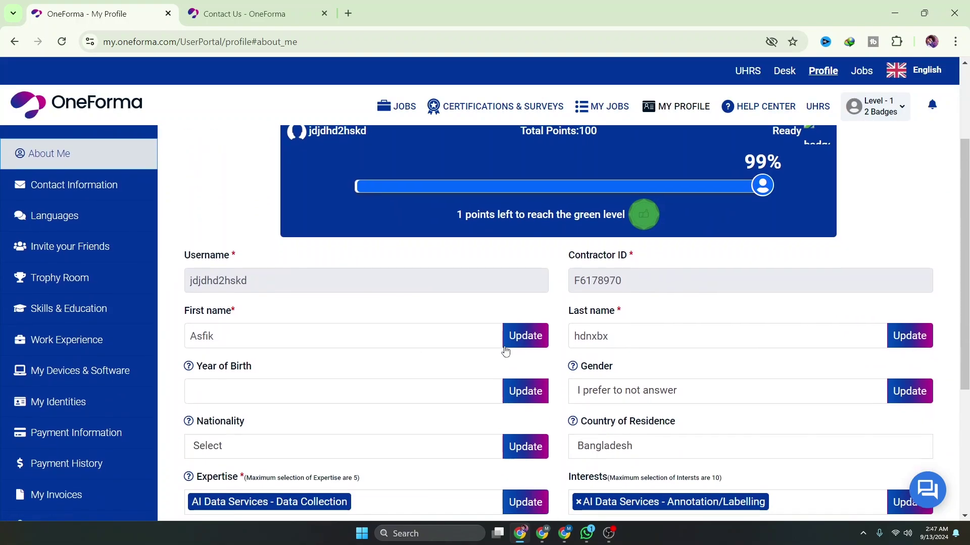
{"action": "left_click_drag", "start_coordinate": [235, 336], "coordinate": [191, 336]}
{"action": "key", "text": "ctrl+c"}
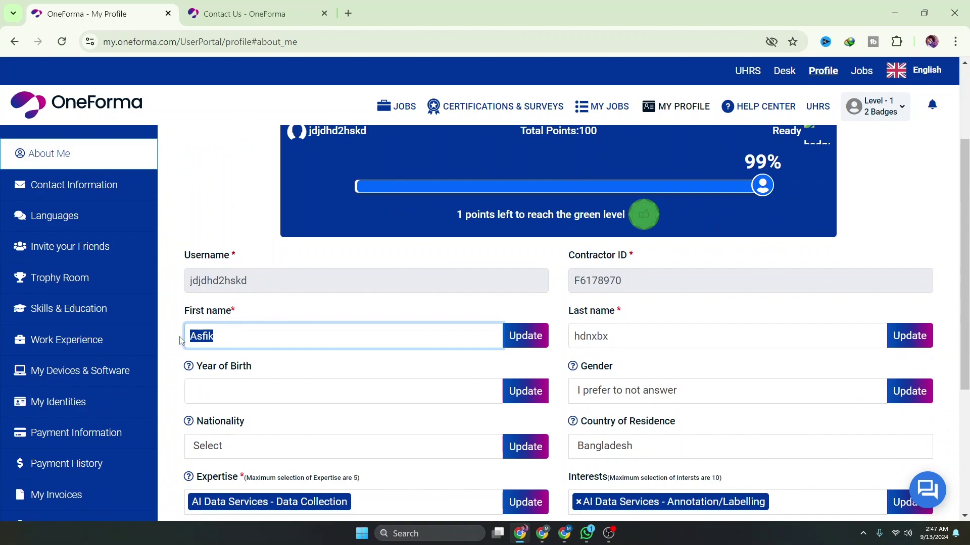
{"action": "left_click", "coordinate": [252, 8]}
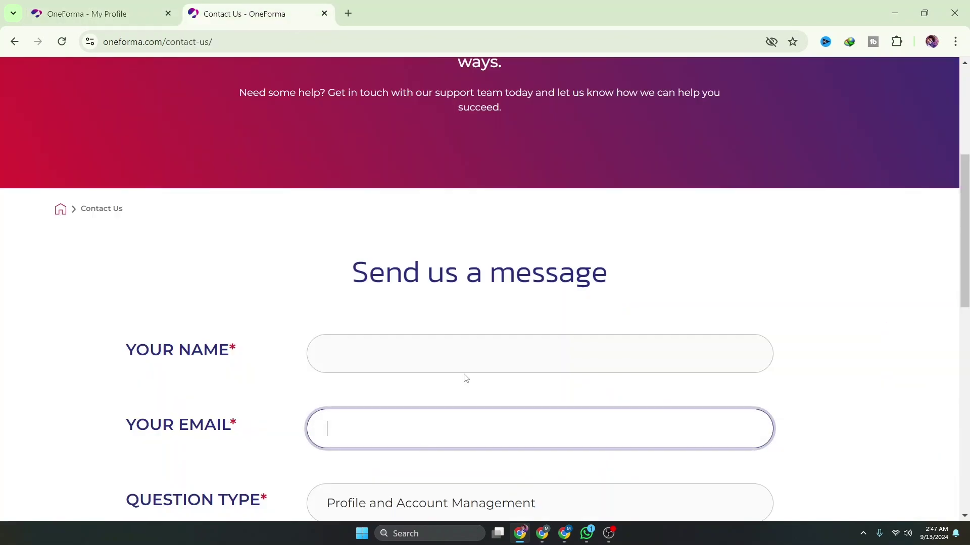
{"action": "left_click", "coordinate": [365, 359]}
{"action": "key", "text": "ctrl+v"}
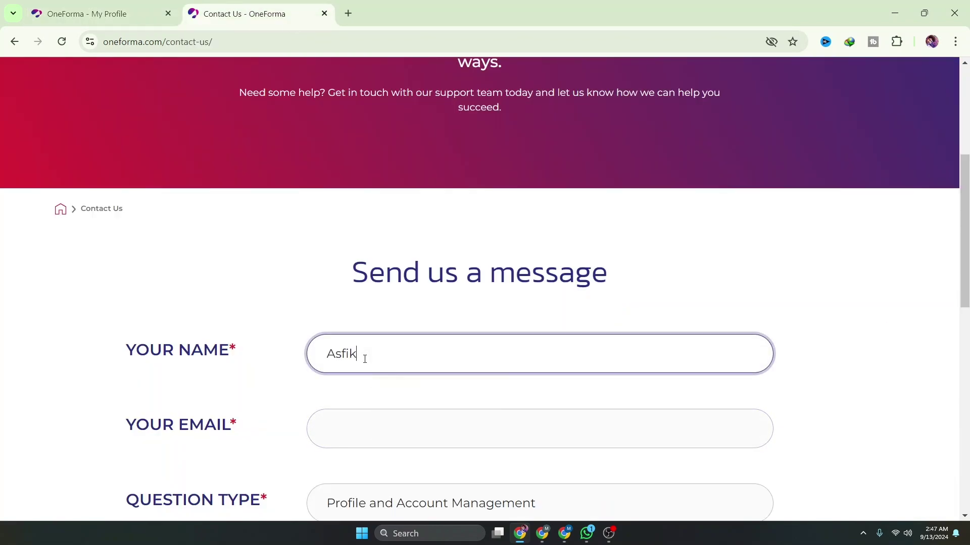
- Copy the last name from the profile and add it after the first name in the form's name field
{"action": "left_click", "coordinate": [66, 14]}
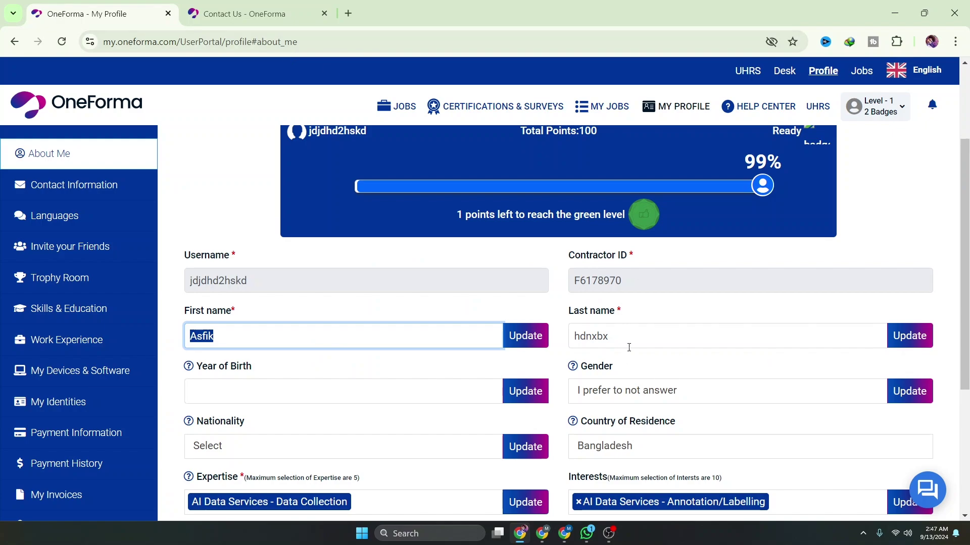
{"action": "left_click_drag", "start_coordinate": [632, 335], "coordinate": [574, 336]}
{"action": "key", "text": "ctrl+c"}
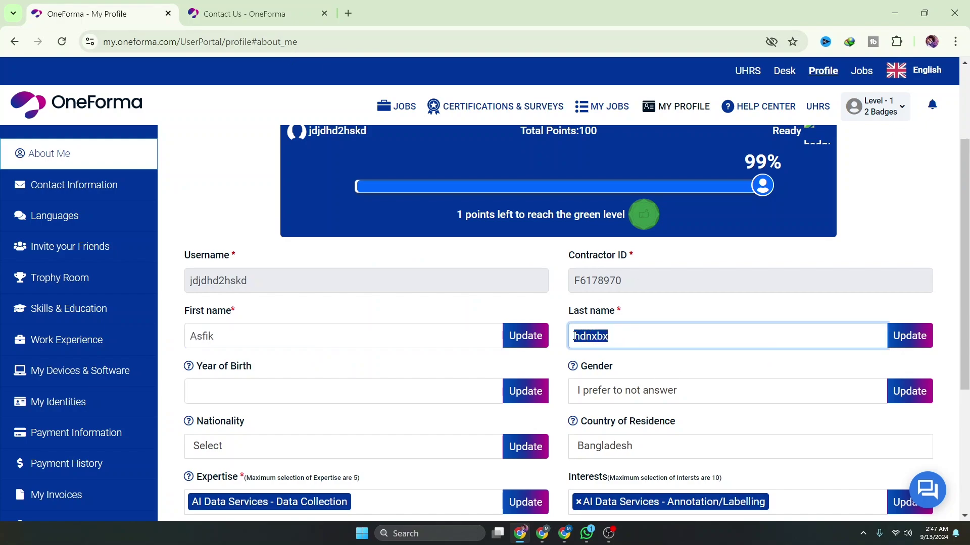
{"action": "left_click", "coordinate": [282, 13]}
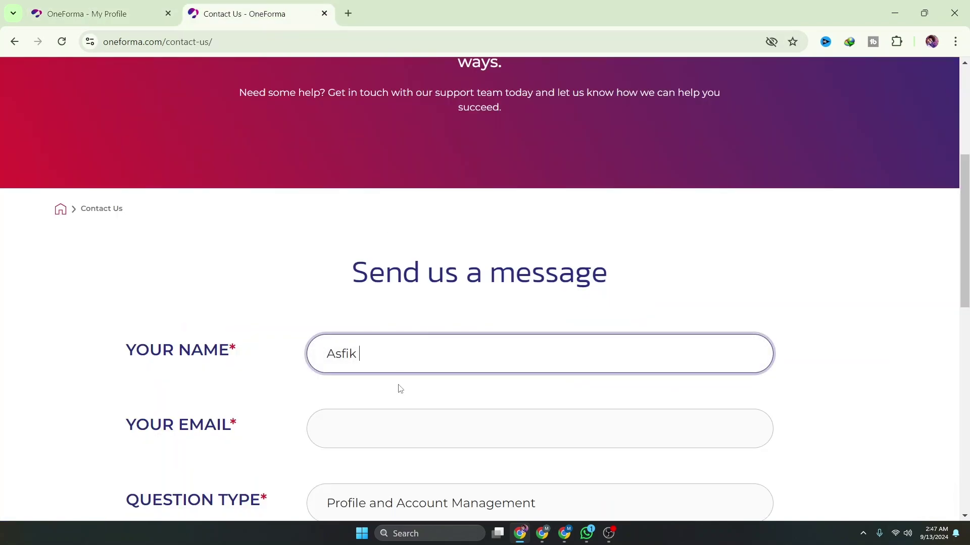
{"action": "key", "text": "ctrl+v"}
- Copy the primary email from the profile's Contact Information into the Contact Us form's email field
{"action": "left_click", "coordinate": [380, 432]}
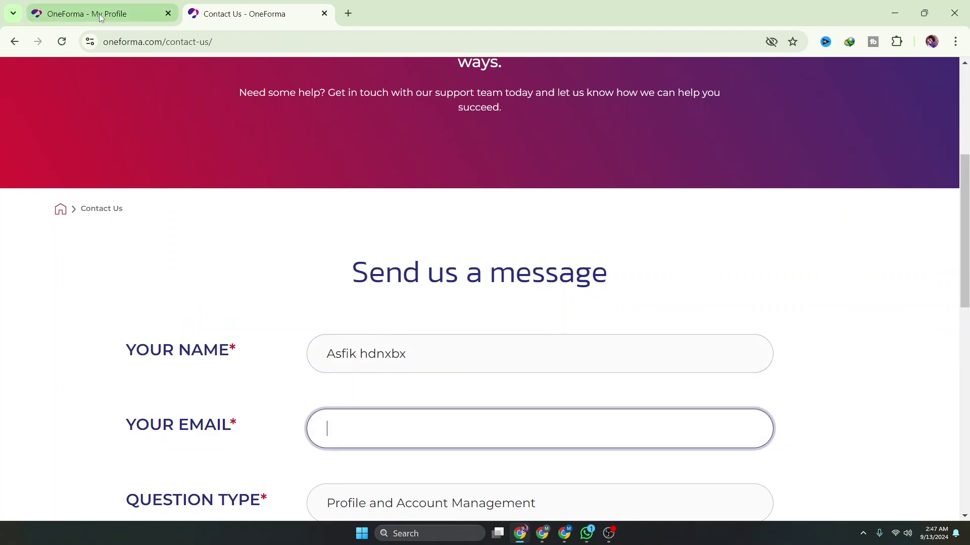
{"action": "left_click", "coordinate": [96, 13]}
{"action": "scroll", "coordinate": [492, 391], "scroll_direction": "down", "scroll_amount": 4}
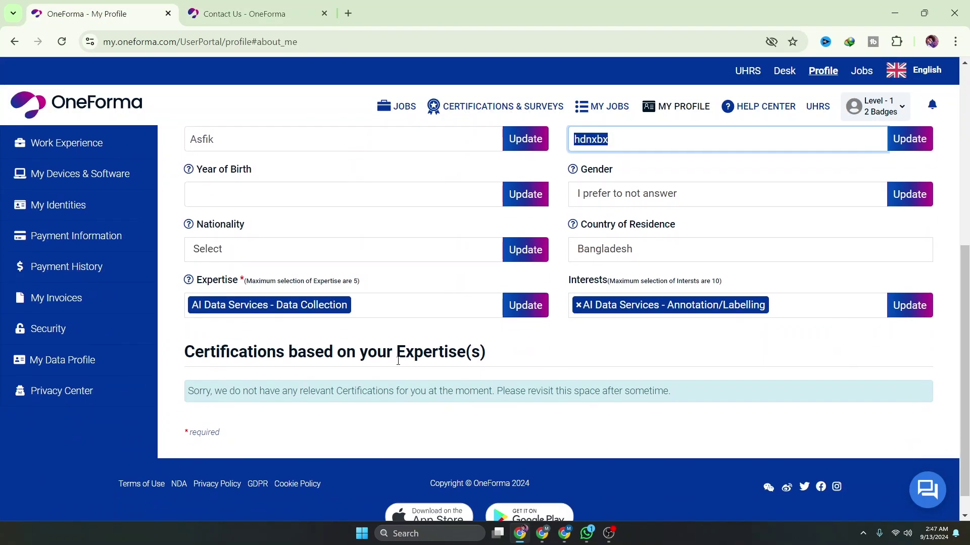
{"action": "scroll", "coordinate": [469, 367], "scroll_direction": "up", "scroll_amount": 3}
{"action": "scroll", "coordinate": [119, 256], "scroll_direction": "up", "scroll_amount": 4}
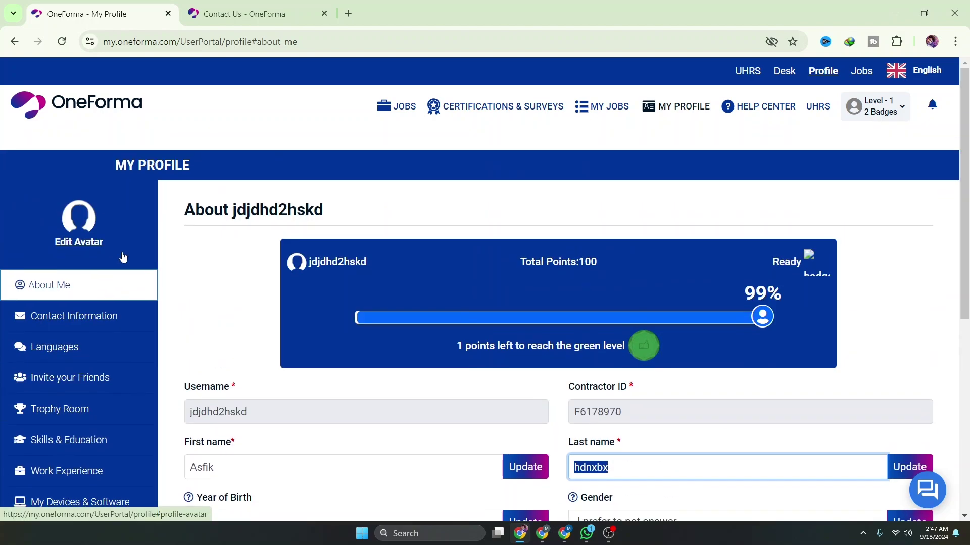
{"action": "left_click", "coordinate": [91, 329]}
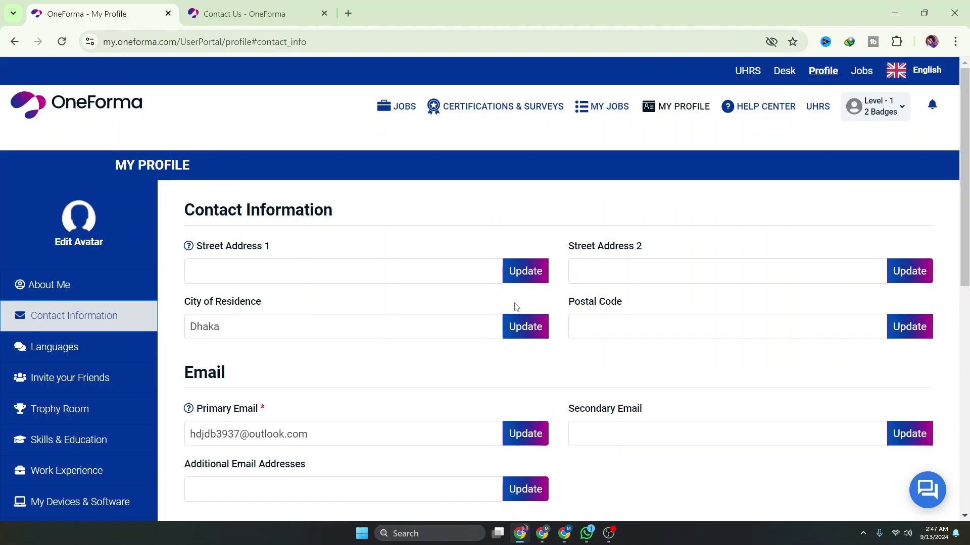
{"action": "scroll", "coordinate": [563, 328], "scroll_direction": "down", "scroll_amount": 1}
{"action": "left_click_drag", "start_coordinate": [362, 368], "coordinate": [188, 367]}
{"action": "key", "text": "ctrl+c"}
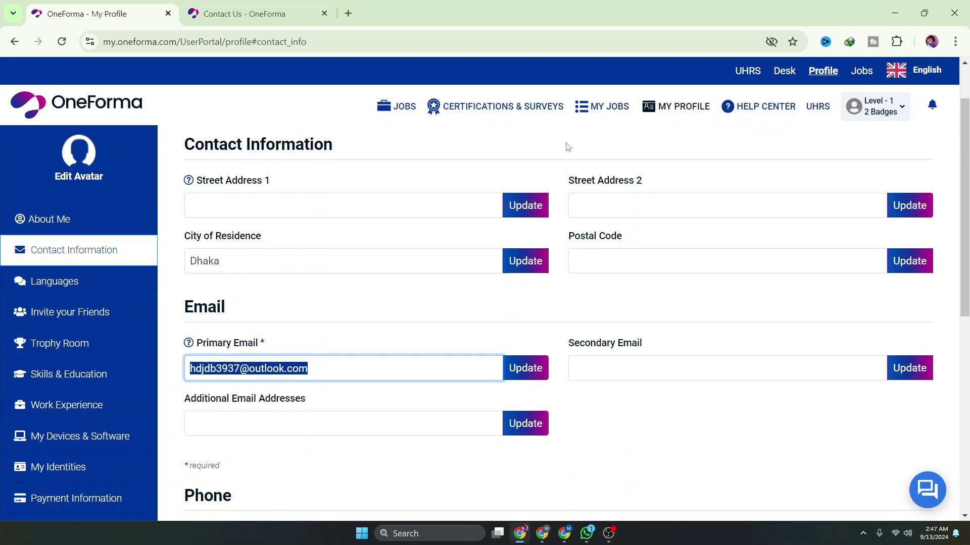
{"action": "left_click", "coordinate": [230, 13]}
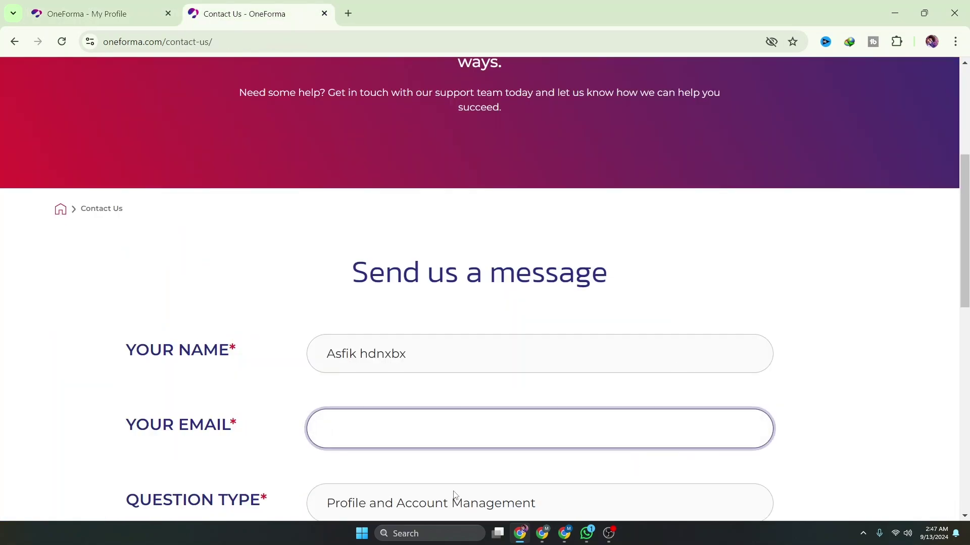
{"action": "key", "text": "ctrl+v"}
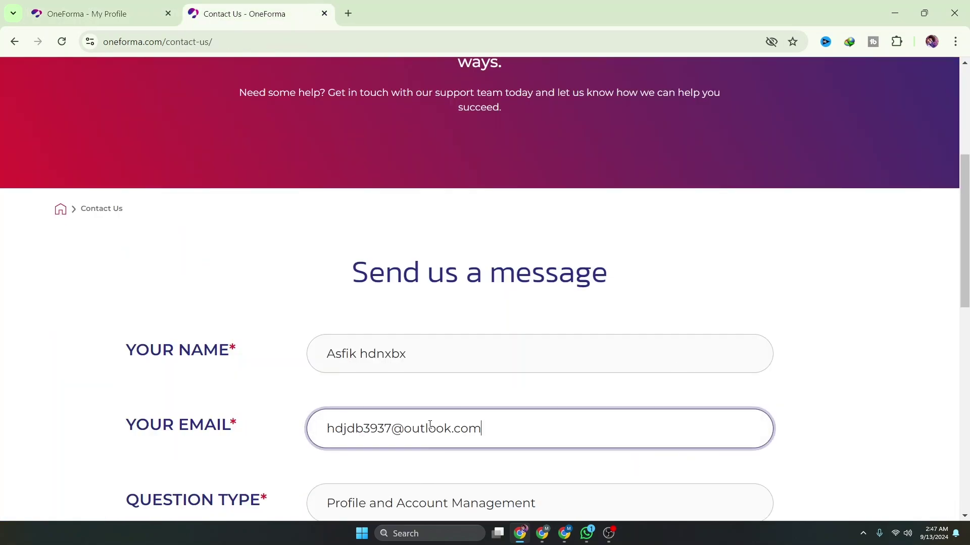
- Set the form's question type to Payment and Finance Issues
{"action": "scroll", "coordinate": [637, 402], "scroll_direction": "down", "scroll_amount": 3}
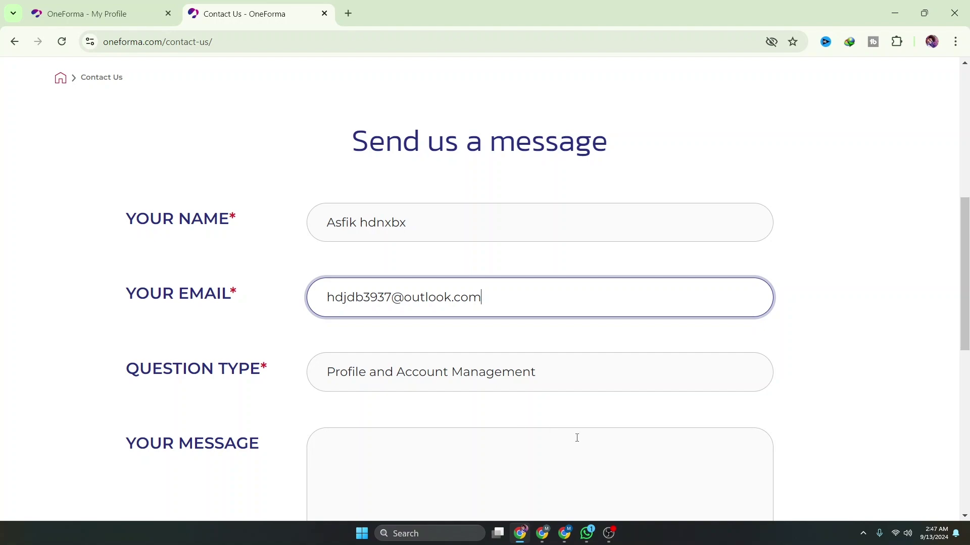
{"action": "left_click", "coordinate": [551, 374]}
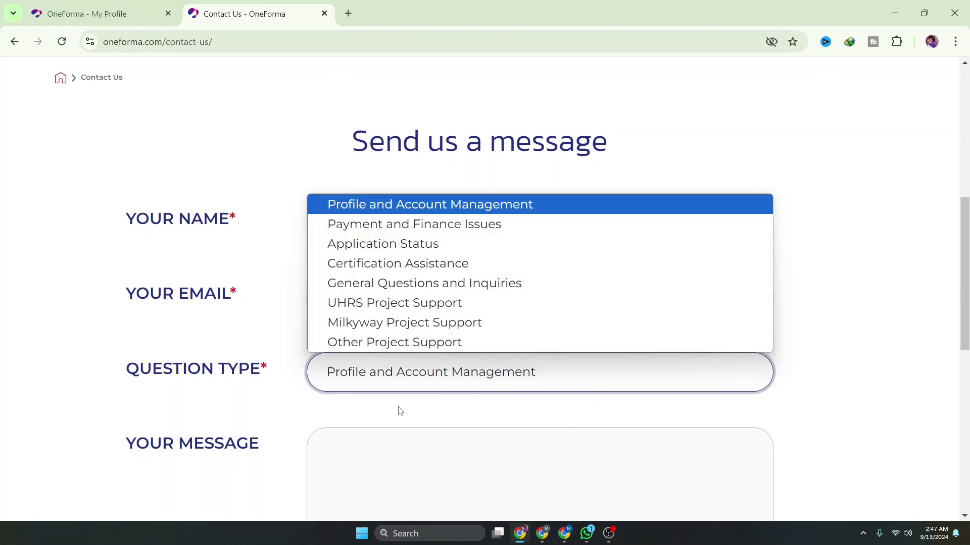
{"action": "left_click", "coordinate": [449, 224]}
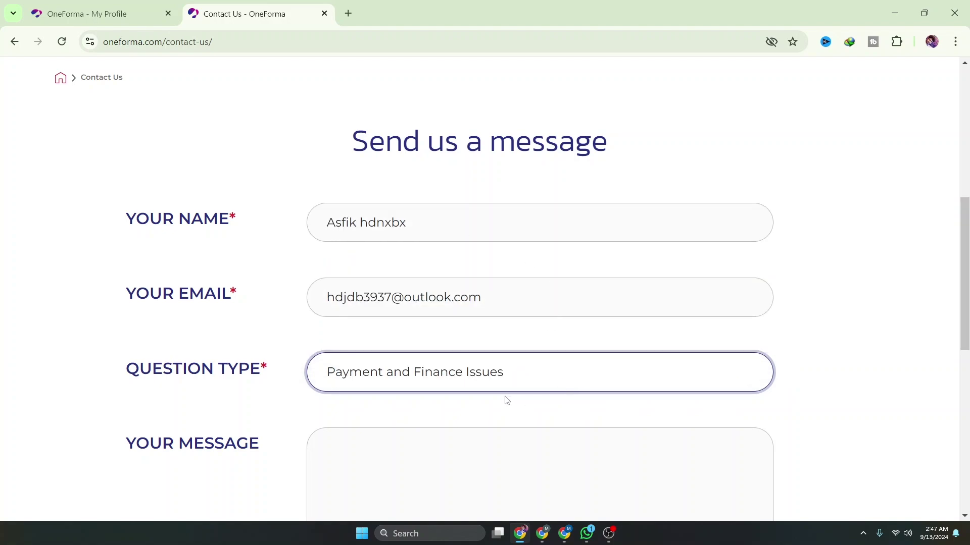
- Write a message explaining that the Payoneer account is closed, leaving funds unpaid, and asking to unlink it and connect a new one
{"action": "scroll", "coordinate": [644, 398], "scroll_direction": "down", "scroll_amount": 1}
{"action": "scroll", "coordinate": [407, 266], "scroll_direction": "down", "scroll_amount": 2}
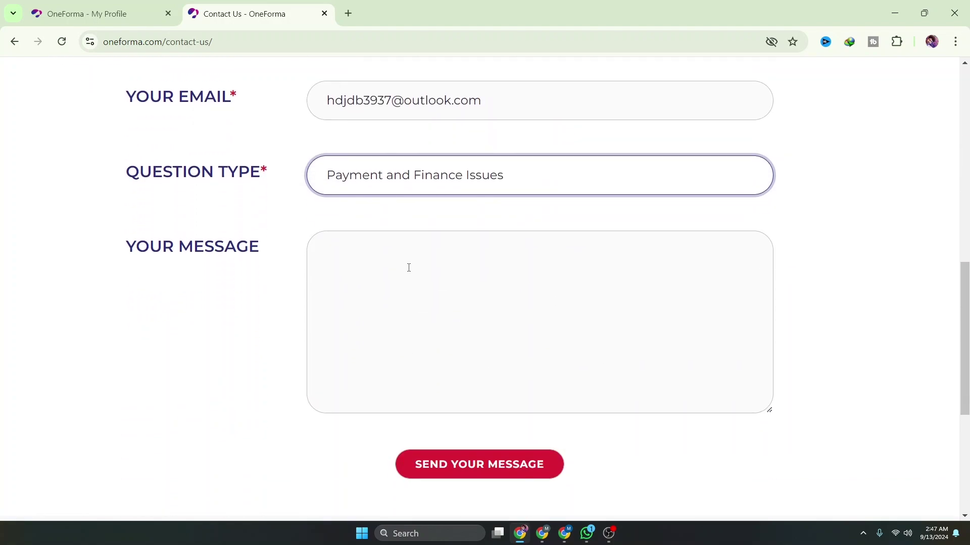
{"action": "left_click", "coordinate": [404, 247]}
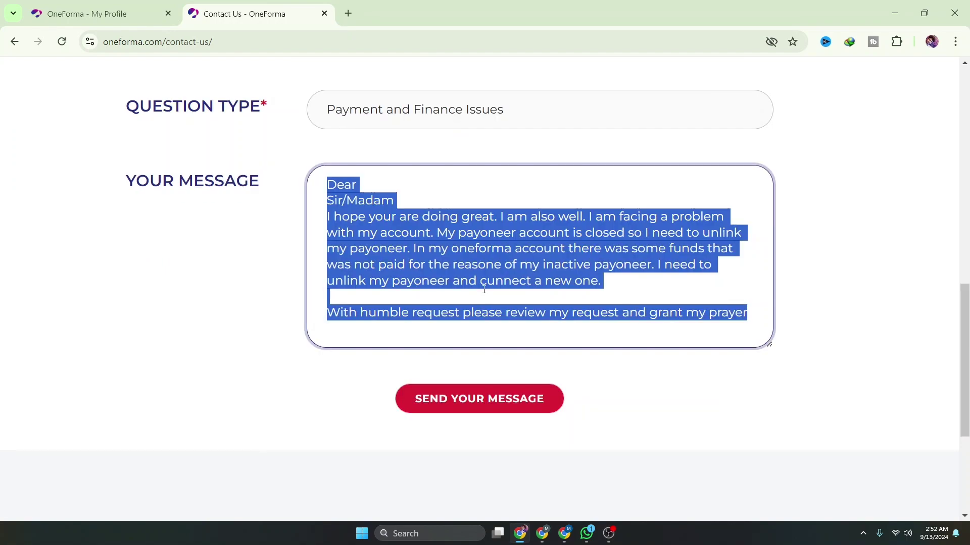
{"action": "left_click", "coordinate": [675, 285]}
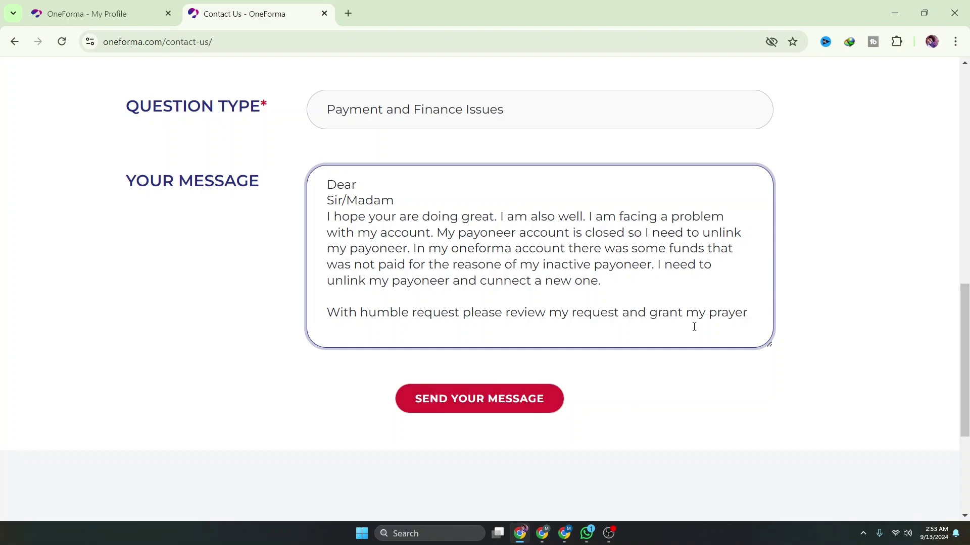
- Copy the whole support message and open Google Docs in a new browser tab
{"action": "key", "text": "ctrl+a"}
{"action": "key", "text": "ctrl+c"}
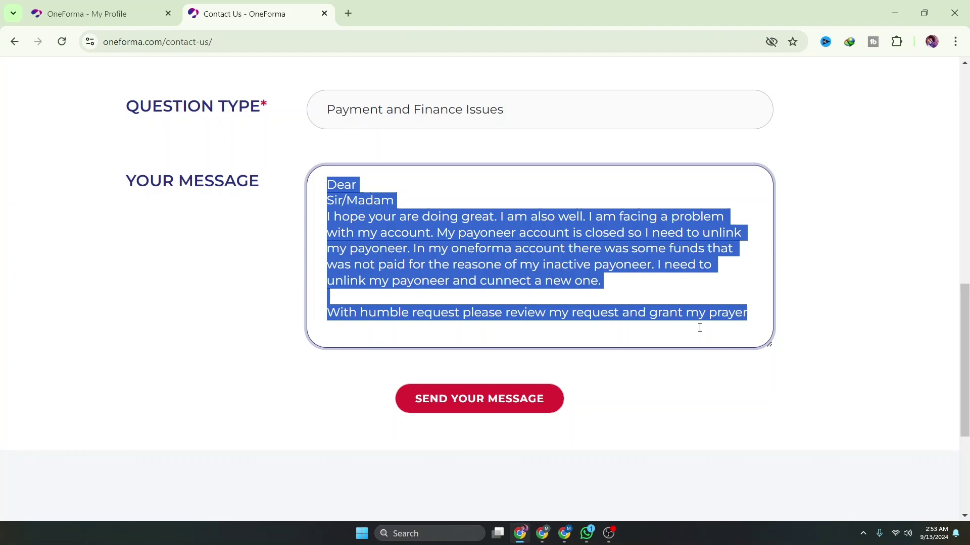
{"action": "left_click", "coordinate": [348, 13]}
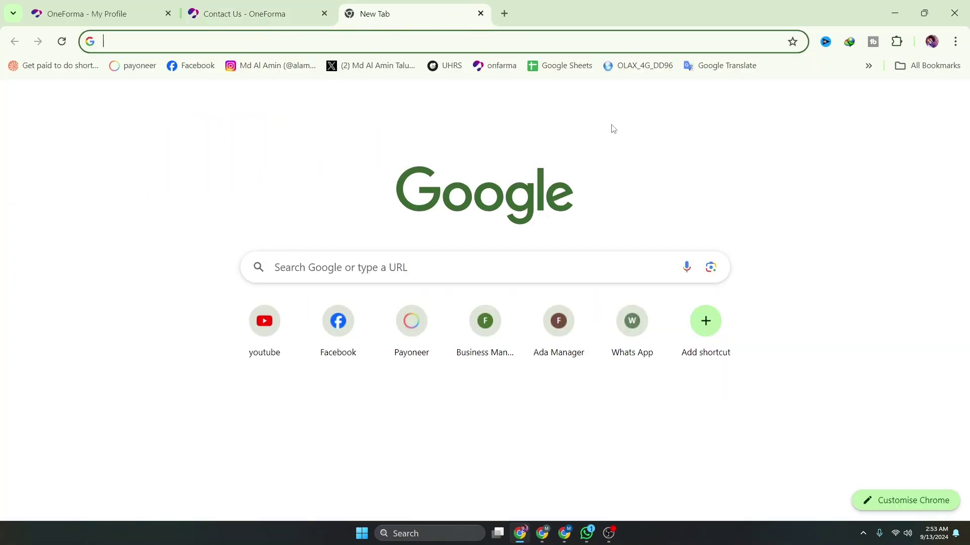
{"action": "left_click", "coordinate": [916, 100]}
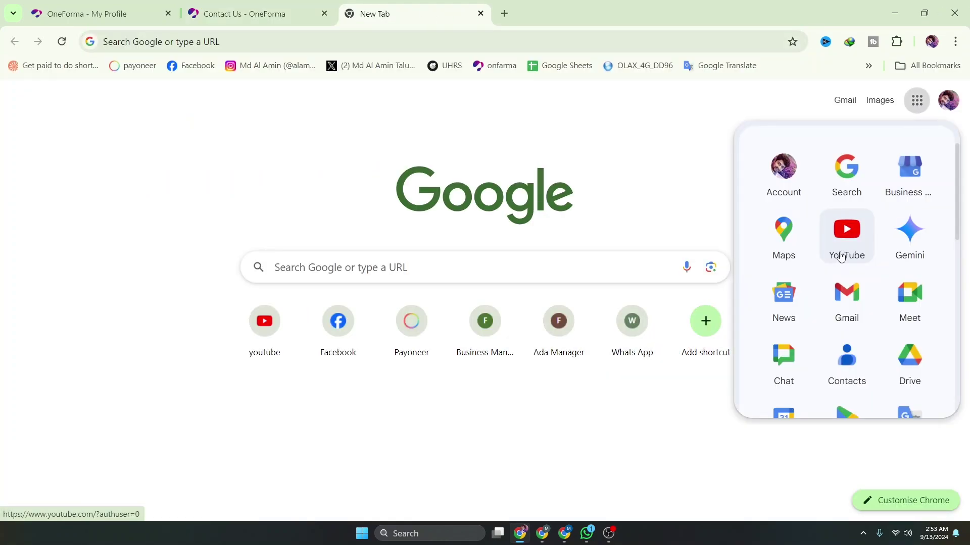
{"action": "scroll", "coordinate": [841, 257], "scroll_direction": "down", "scroll_amount": 5}
{"action": "left_click", "coordinate": [782, 320]}
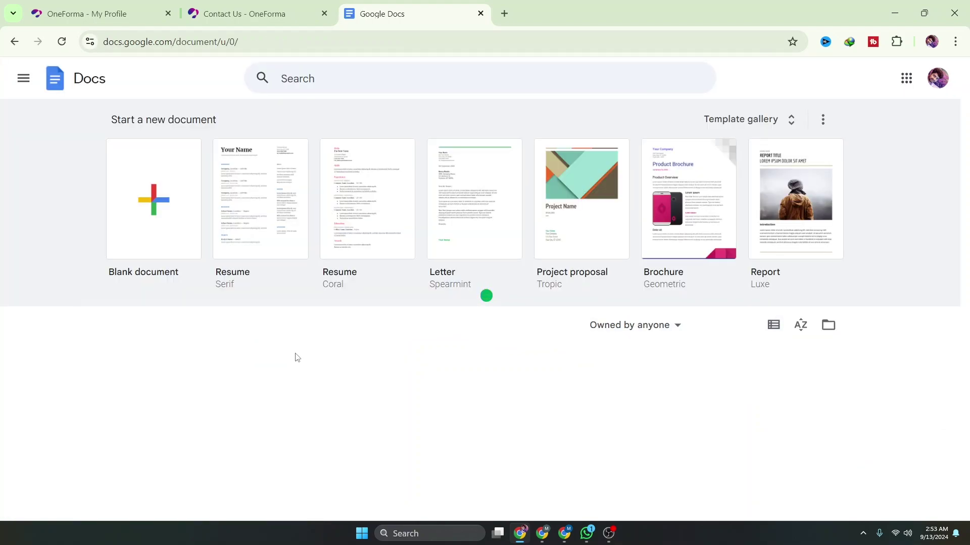
- Open the recent document named Untitled document and delete its line of text about applying to oneforma
{"action": "scroll", "coordinate": [556, 353], "scroll_direction": "down", "scroll_amount": 3}
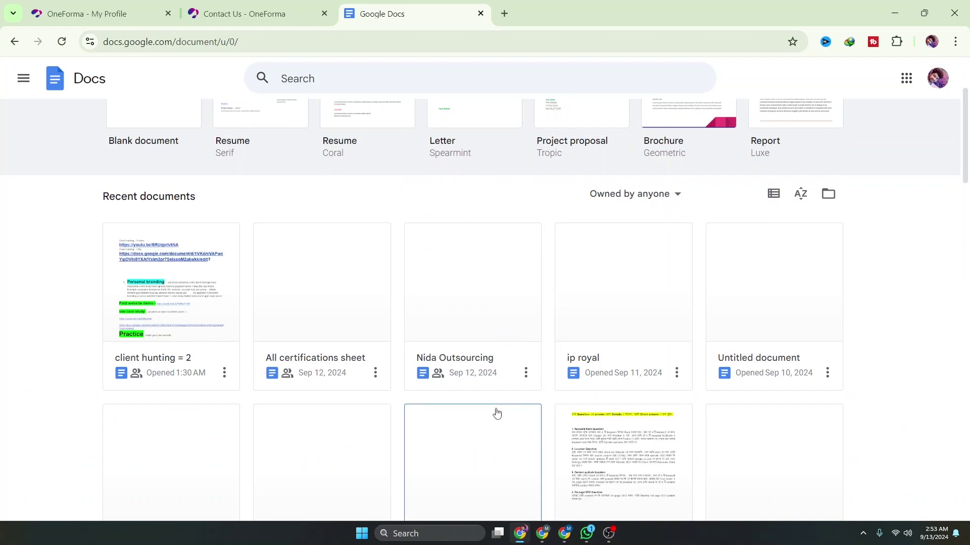
{"action": "left_click", "coordinate": [776, 304]}
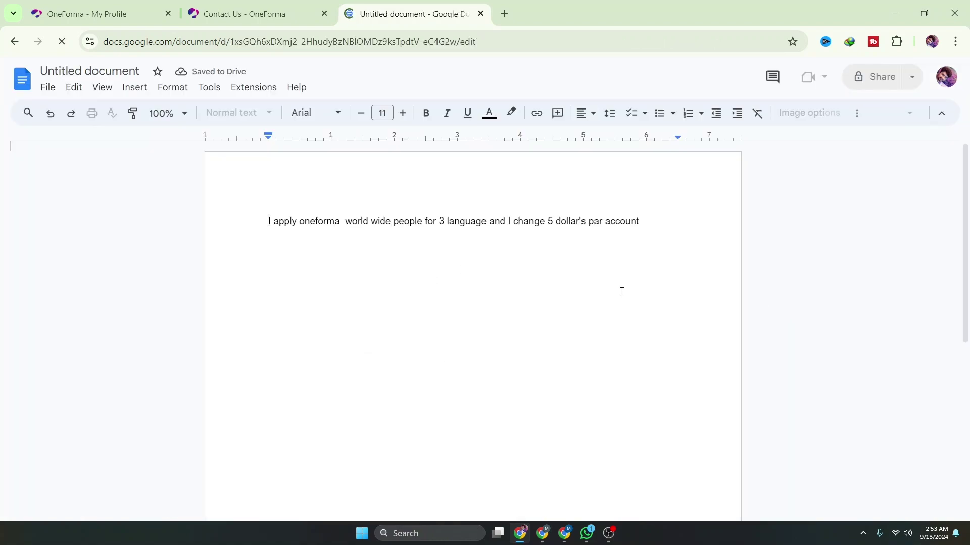
{"action": "left_click", "coordinate": [366, 333]}
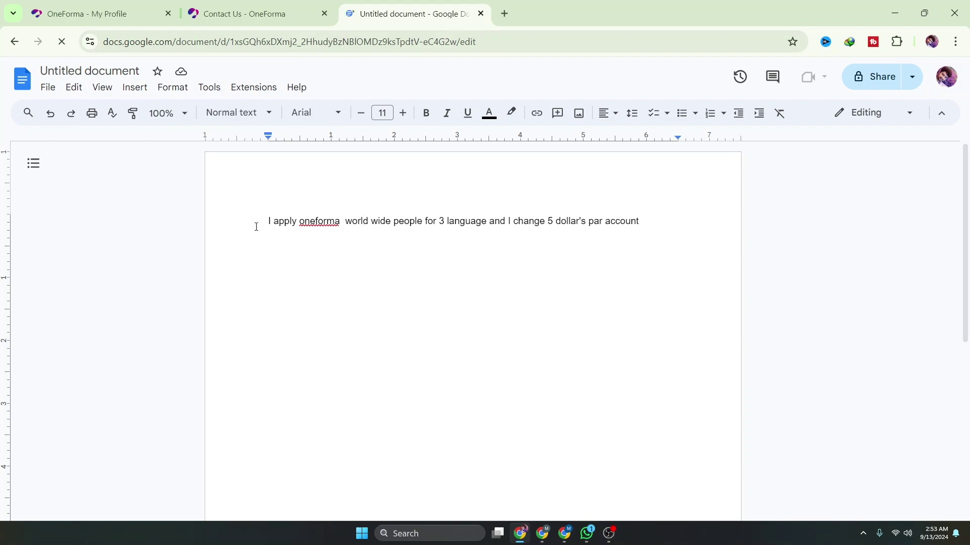
{"action": "left_click_drag", "start_coordinate": [256, 227], "coordinate": [736, 268]}
{"action": "key", "text": "BackSpace"}
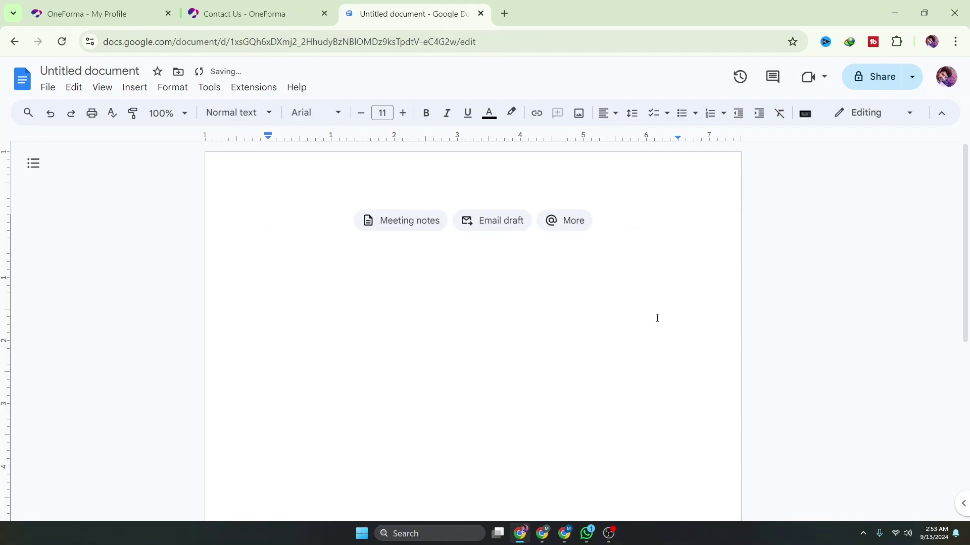
- Paste the support message into the document and correct "your are" to "you're", "was not paid" to "were not paid" and "reasone" to "reason"
{"action": "key", "text": "ctrl+v"}
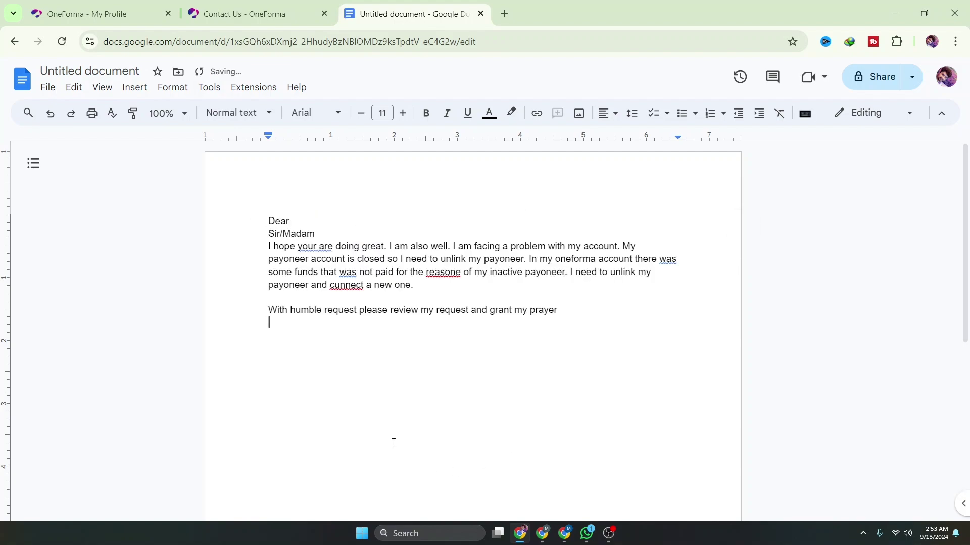
{"action": "left_click", "coordinate": [308, 247]}
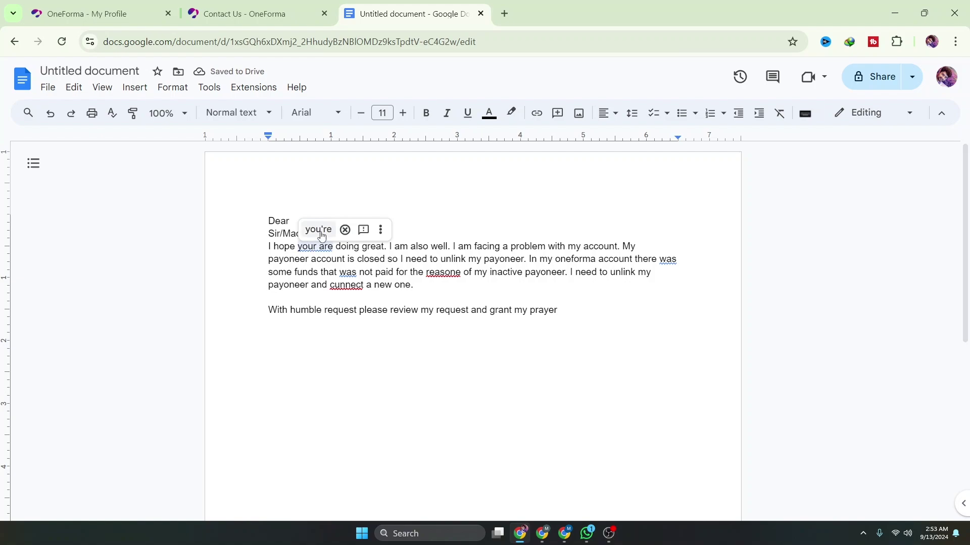
{"action": "left_click", "coordinate": [321, 232]}
{"action": "left_click", "coordinate": [322, 272]}
{"action": "left_click", "coordinate": [331, 256]}
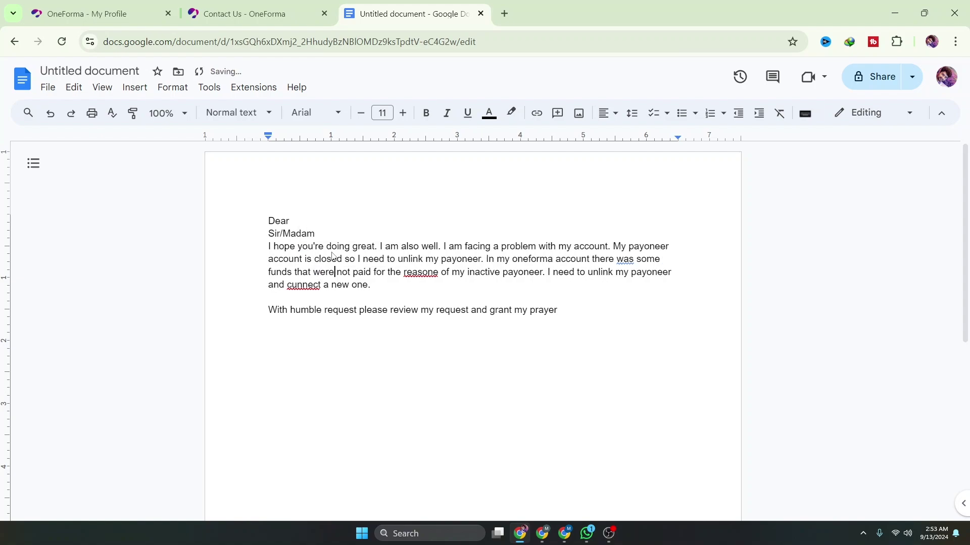
{"action": "left_click", "coordinate": [426, 278]}
{"action": "left_click", "coordinate": [425, 255]}
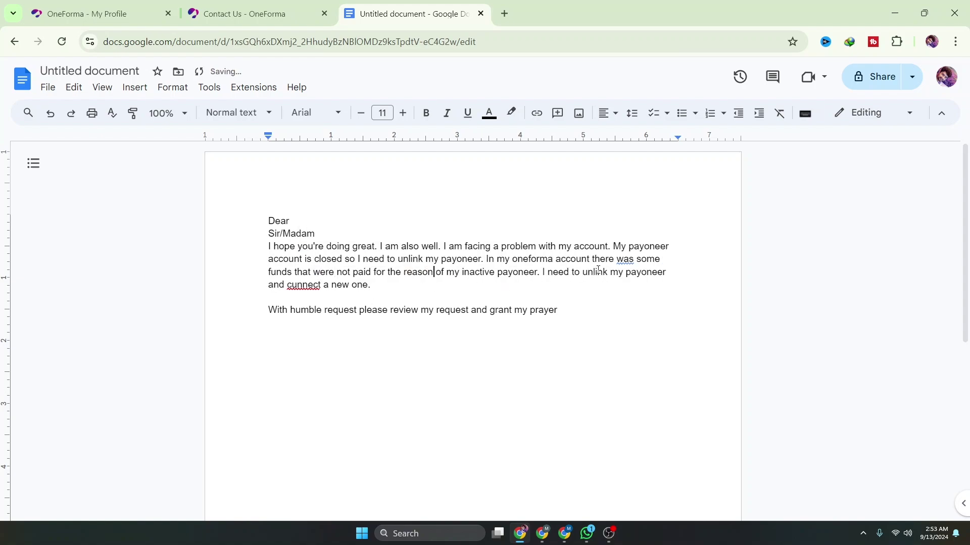
- Correct "there was" to "there were" and "cunnect" to "connect", and remove the empty line at the end of the message
{"action": "left_click", "coordinate": [625, 264]}
{"action": "left_click", "coordinate": [633, 243]}
{"action": "left_click", "coordinate": [293, 286]}
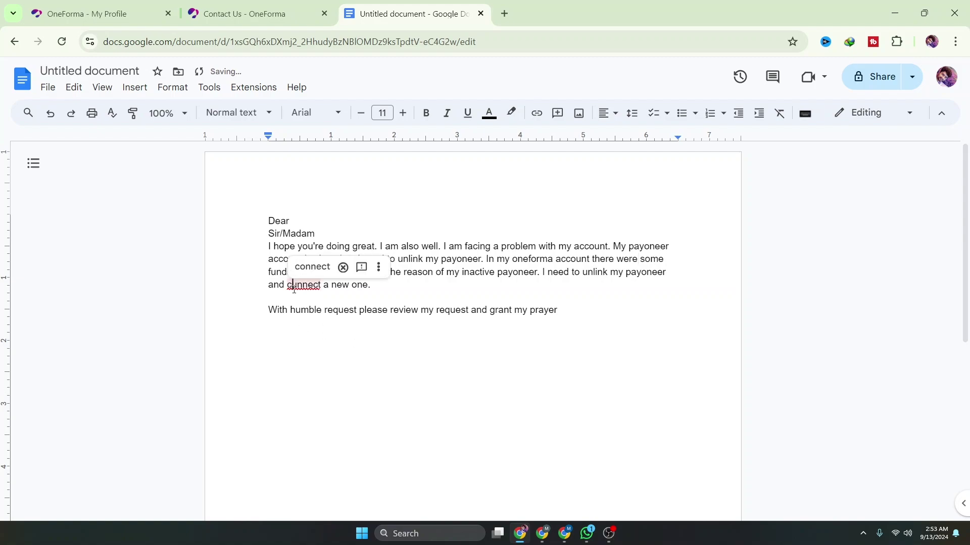
{"action": "left_click", "coordinate": [323, 266]}
{"action": "left_click", "coordinate": [406, 367]}
{"action": "key", "text": "BackSpace"}
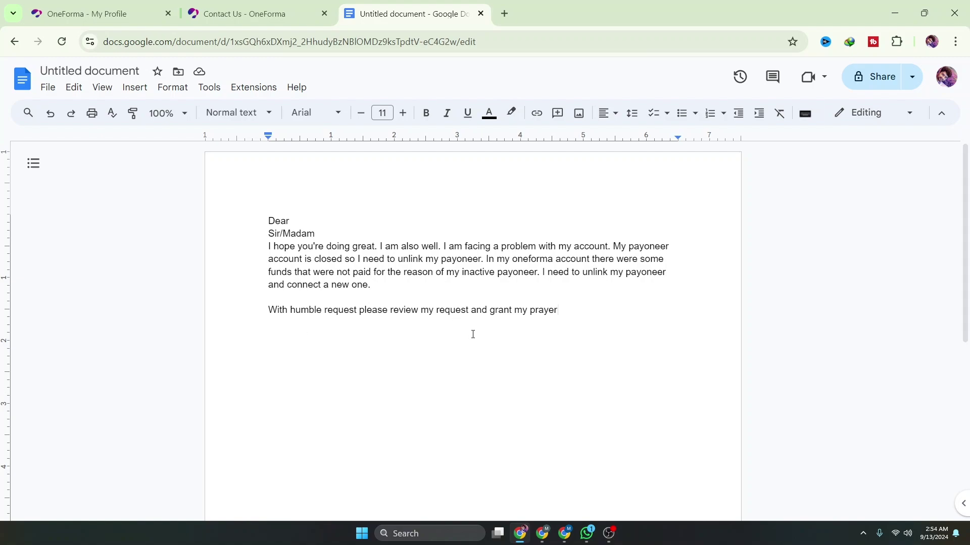
- Copy the whole corrected message and replace the message text in the OneForma Contact Us form with it
{"action": "key", "text": "ctrl+a"}
{"action": "key", "text": "ctrl+c"}
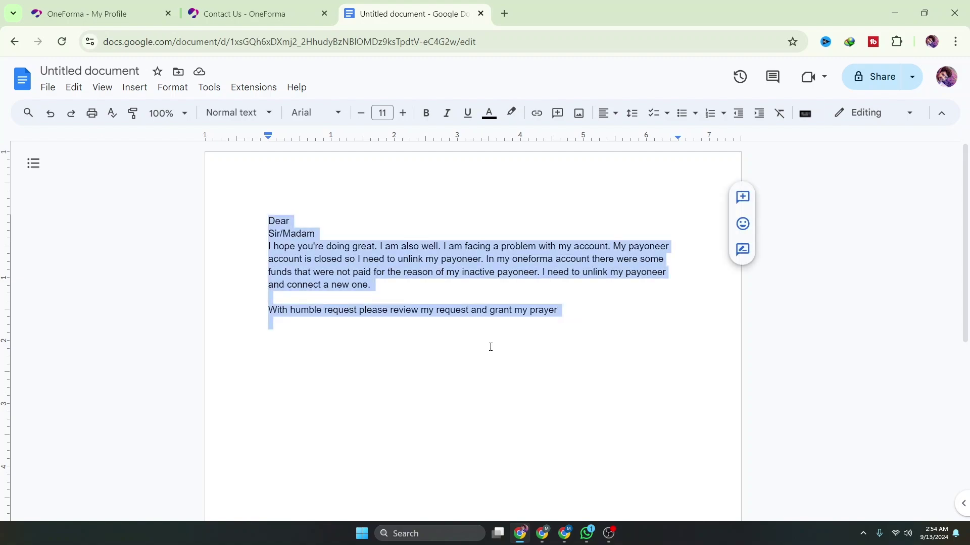
{"action": "left_click", "coordinate": [244, 4]}
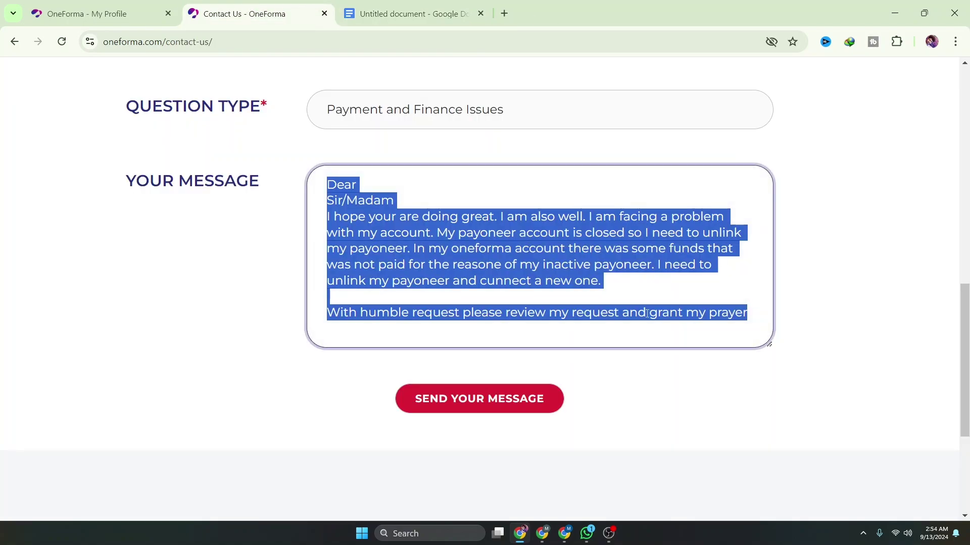
{"action": "key", "text": "ctrl+v"}
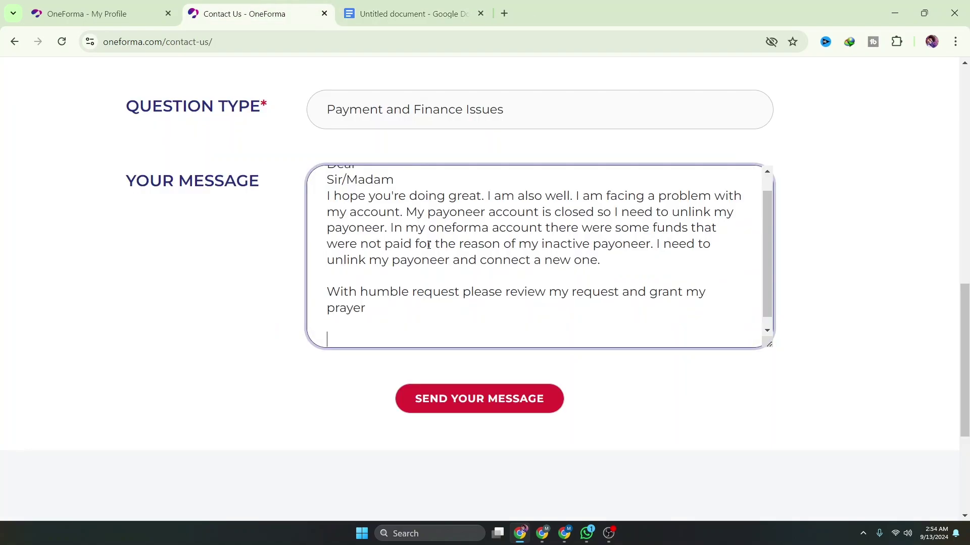
- Review the completed contact form fields and send the message to OneForma support
{"action": "scroll", "coordinate": [579, 265], "scroll_direction": "up", "scroll_amount": 5}
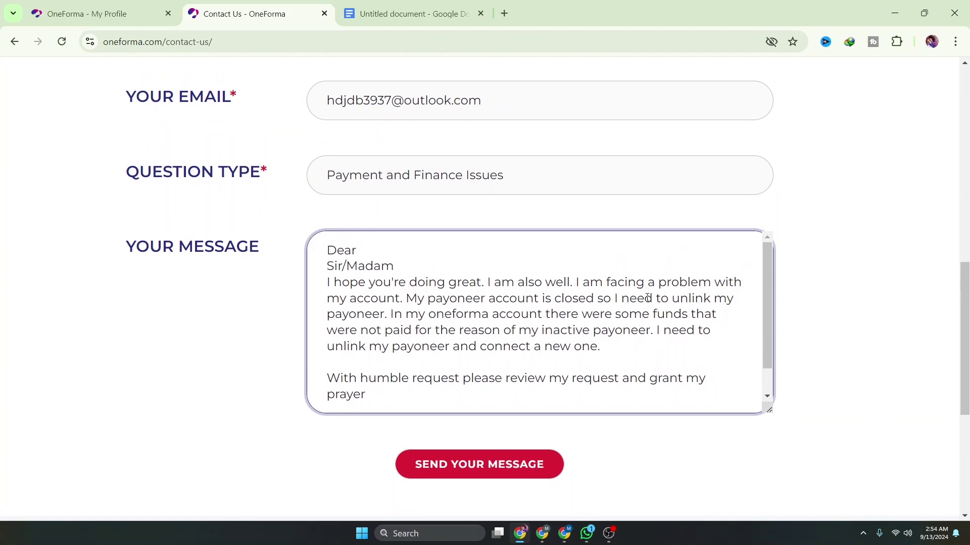
{"action": "scroll", "coordinate": [664, 353], "scroll_direction": "down", "scroll_amount": 1}
{"action": "scroll", "coordinate": [622, 381], "scroll_direction": "up", "scroll_amount": 1}
{"action": "scroll", "coordinate": [479, 384], "scroll_direction": "down", "scroll_amount": 1}
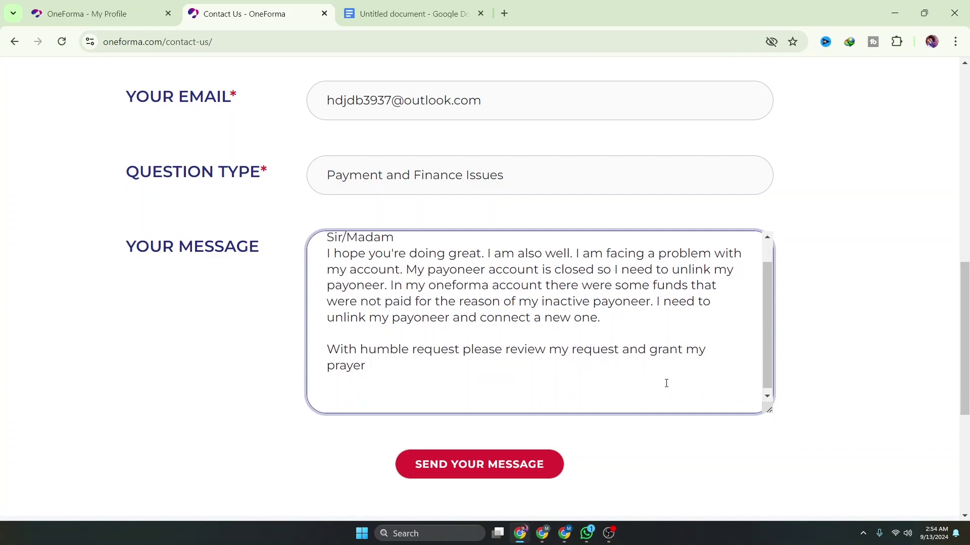
{"action": "scroll", "coordinate": [531, 399], "scroll_direction": "up", "scroll_amount": 2}
{"action": "scroll", "coordinate": [552, 372], "scroll_direction": "down", "scroll_amount": 1}
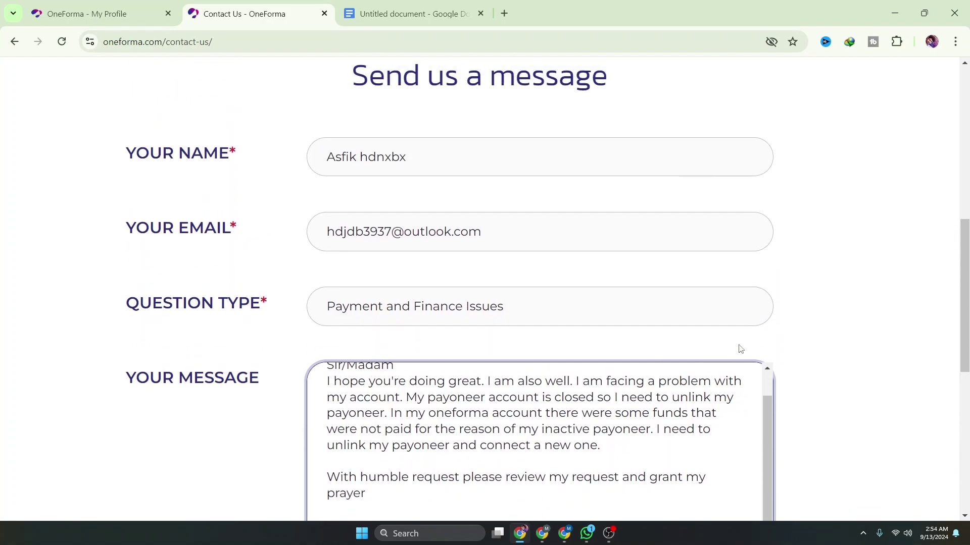
{"action": "scroll", "coordinate": [834, 326], "scroll_direction": "down", "scroll_amount": 1}
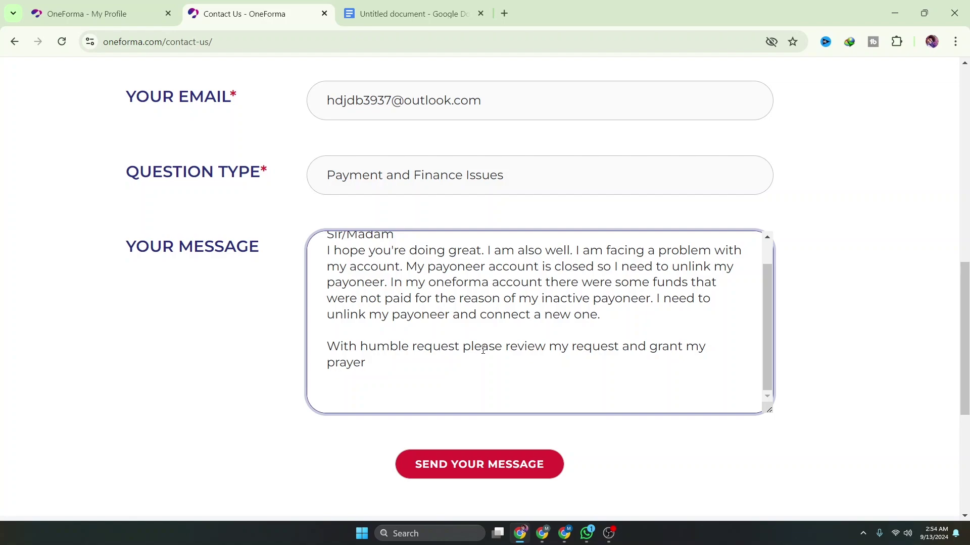
{"action": "left_click", "coordinate": [495, 465]}
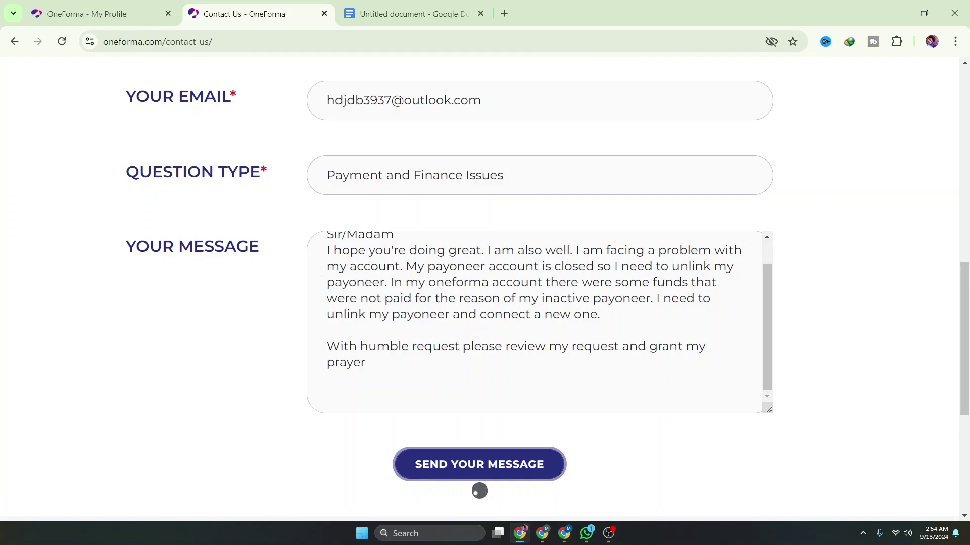
- Check the Contact Us page for the submission status of the message
{"action": "scroll", "coordinate": [437, 323], "scroll_direction": "up", "scroll_amount": 1}
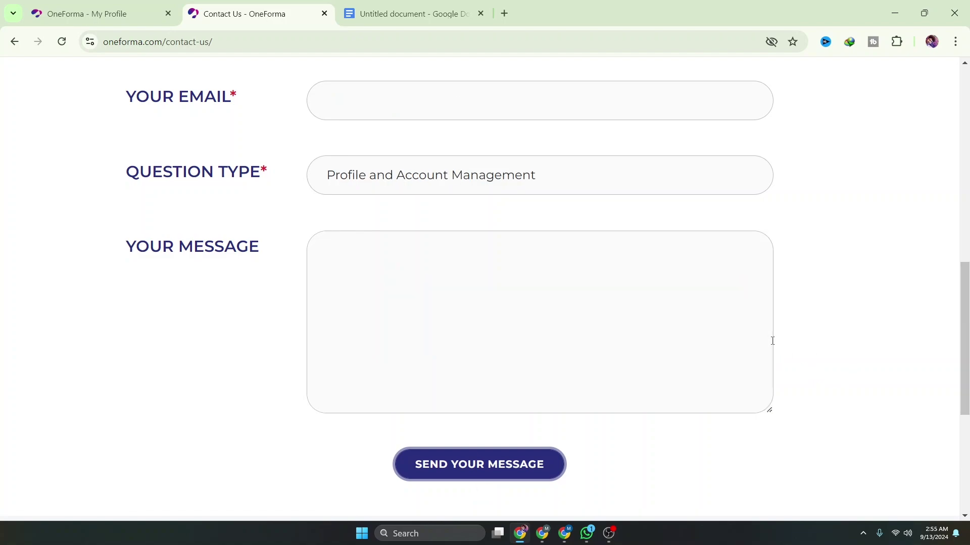
{"action": "scroll", "coordinate": [764, 372], "scroll_direction": "up", "scroll_amount": 9}
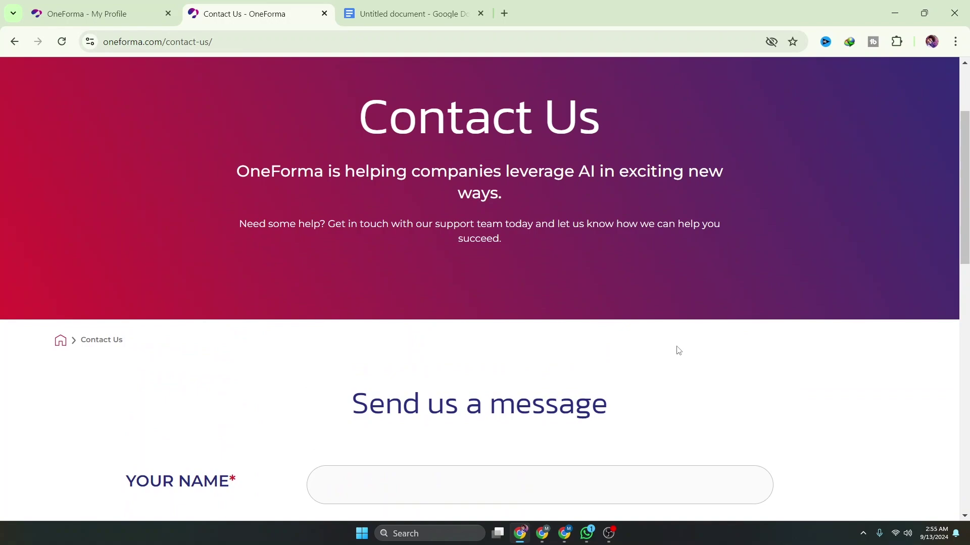
{"action": "scroll", "coordinate": [706, 360], "scroll_direction": "down", "scroll_amount": 1}
{"action": "scroll", "coordinate": [726, 357], "scroll_direction": "down", "scroll_amount": 2}
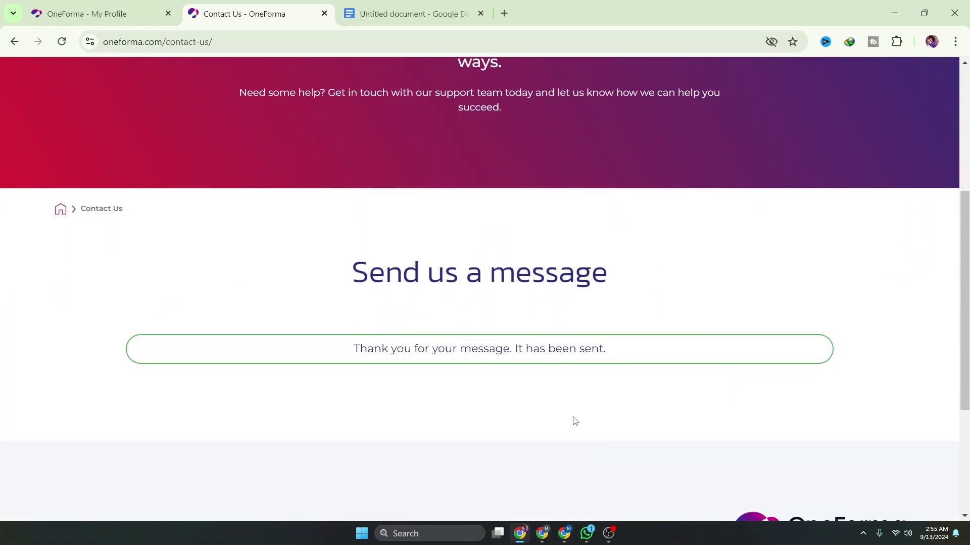
{"action": "scroll", "coordinate": [465, 398], "scroll_direction": "down", "scroll_amount": 1}
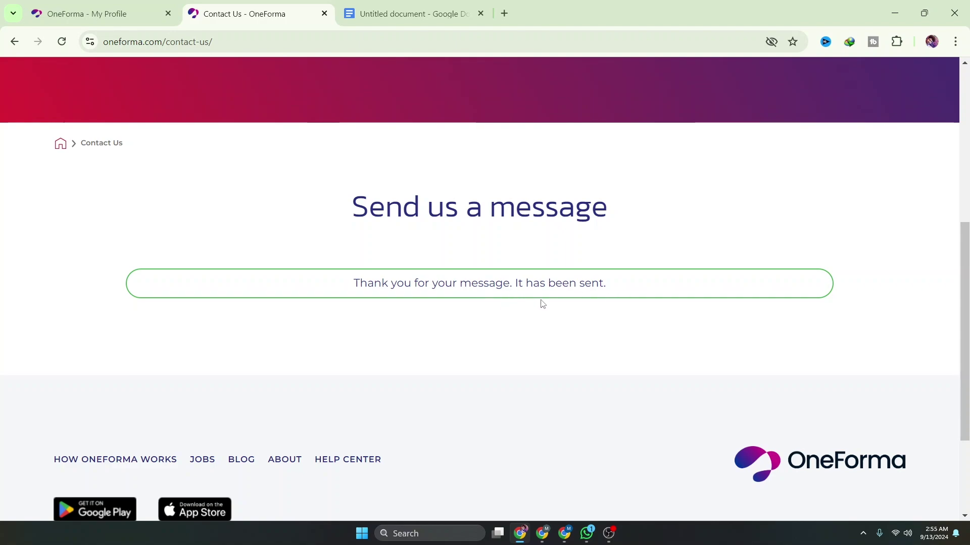
{"action": "scroll", "coordinate": [505, 316], "scroll_direction": "up", "scroll_amount": 1}
- Switch to the OneForma profile tab, highlight the primary email address, and open the OneForma user portal's home page
{"action": "left_click", "coordinate": [99, 15]}
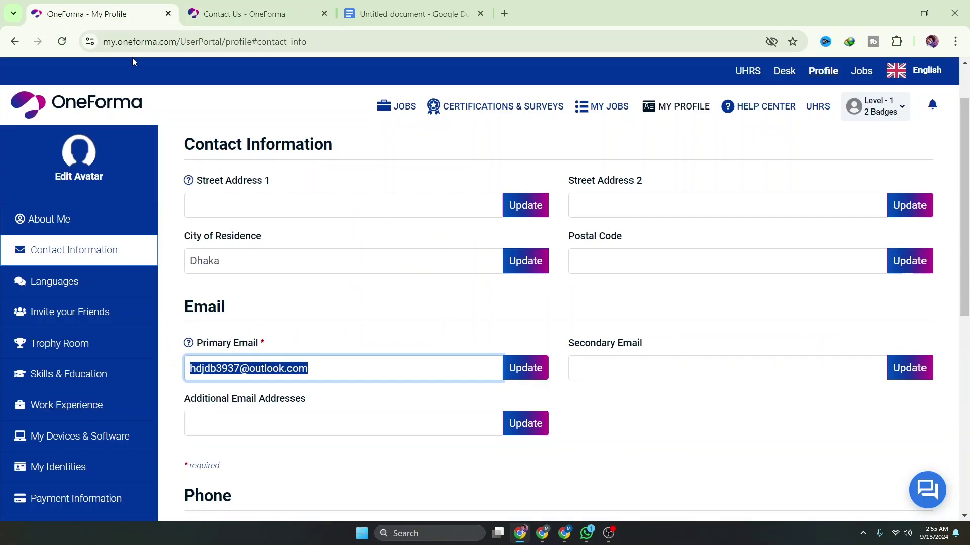
{"action": "left_click", "coordinate": [241, 368]}
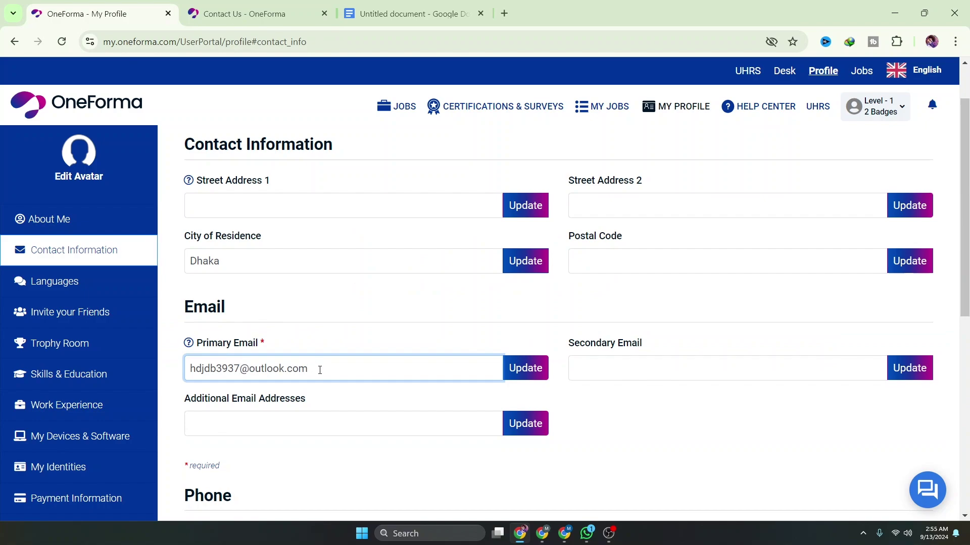
{"action": "left_click_drag", "start_coordinate": [320, 370], "coordinate": [190, 368]}
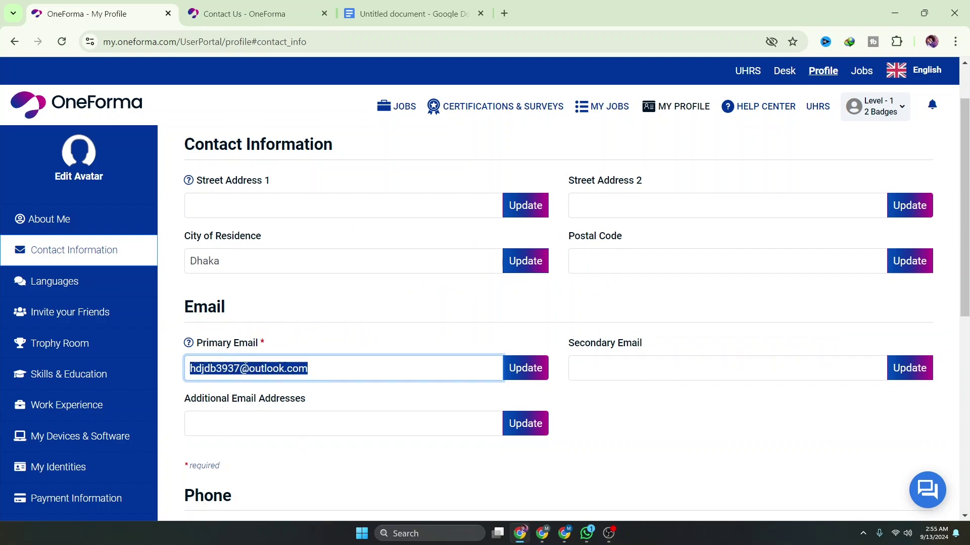
{"action": "left_click", "coordinate": [339, 370]}
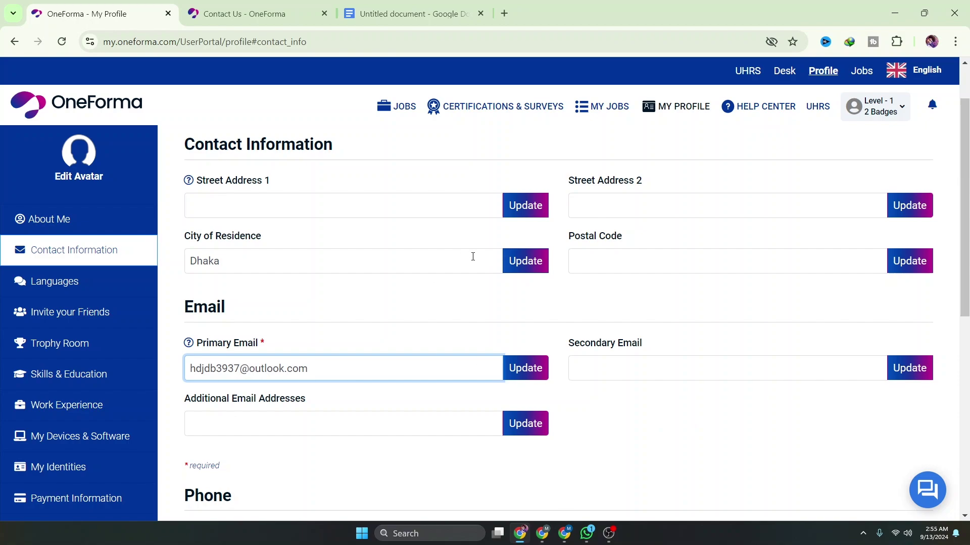
{"action": "scroll", "coordinate": [260, 235], "scroll_direction": "up", "scroll_amount": 2}
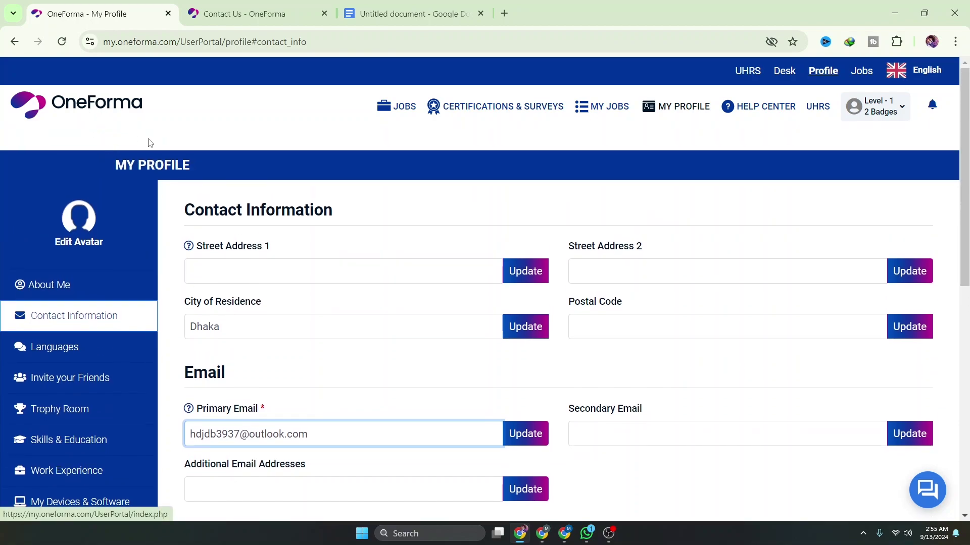
{"action": "left_click", "coordinate": [104, 111]}
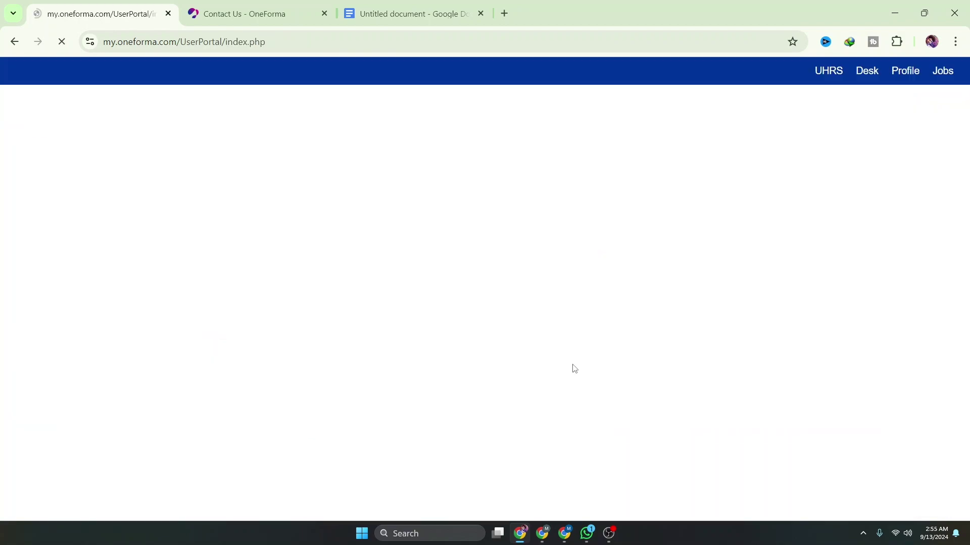